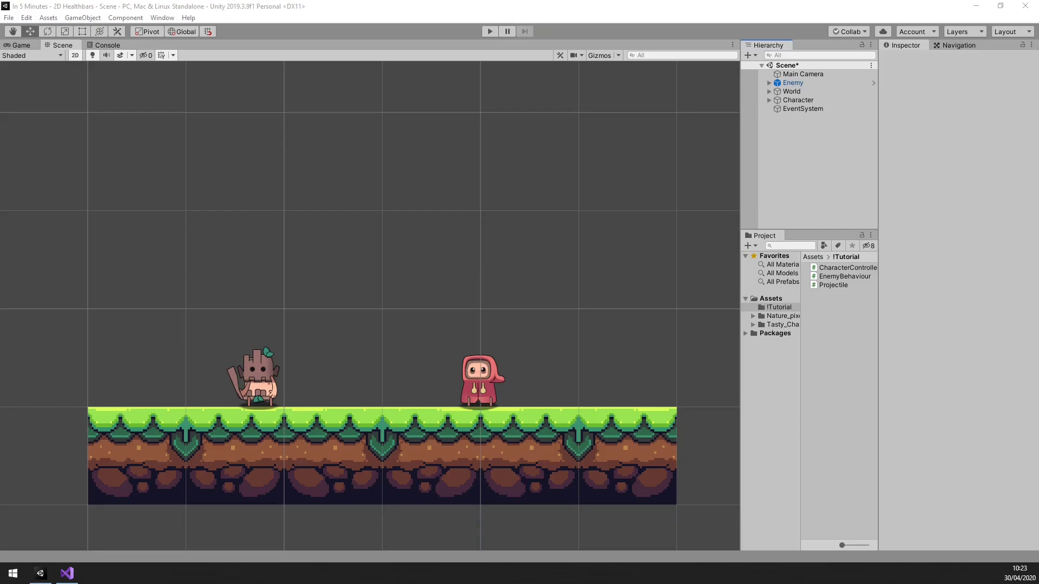
# - Add a UI Canvas under the Enemy object and review its render mode options
pyautogui.click(794, 83)
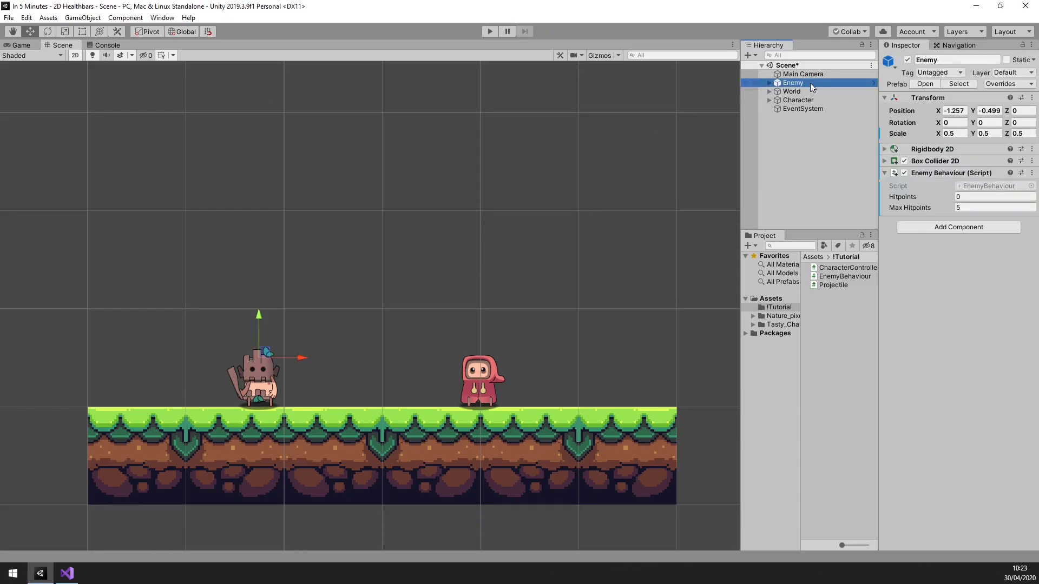
pyautogui.rightClick(809, 82)
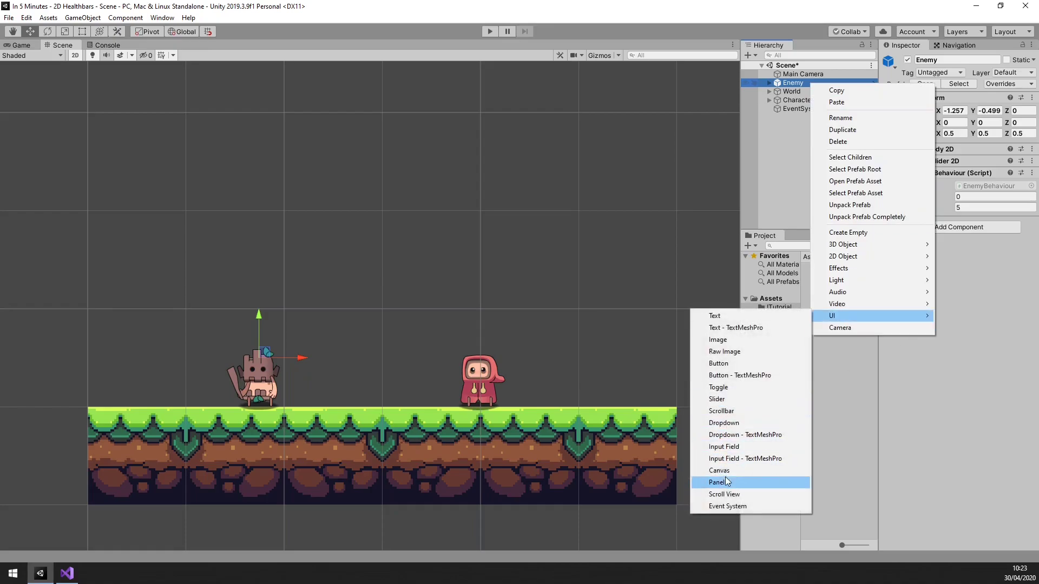
pyautogui.click(720, 470)
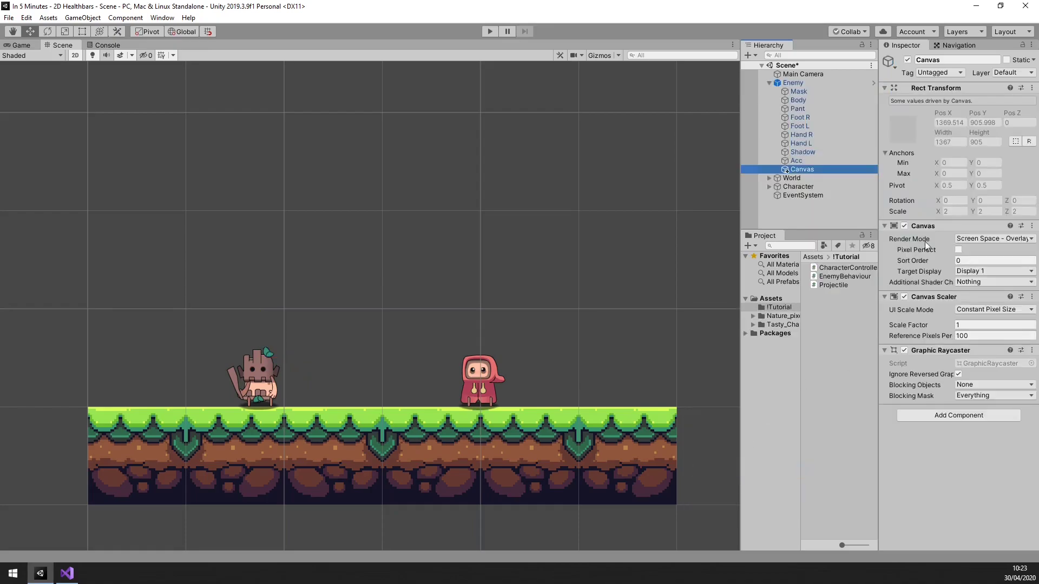
pyautogui.click(994, 239)
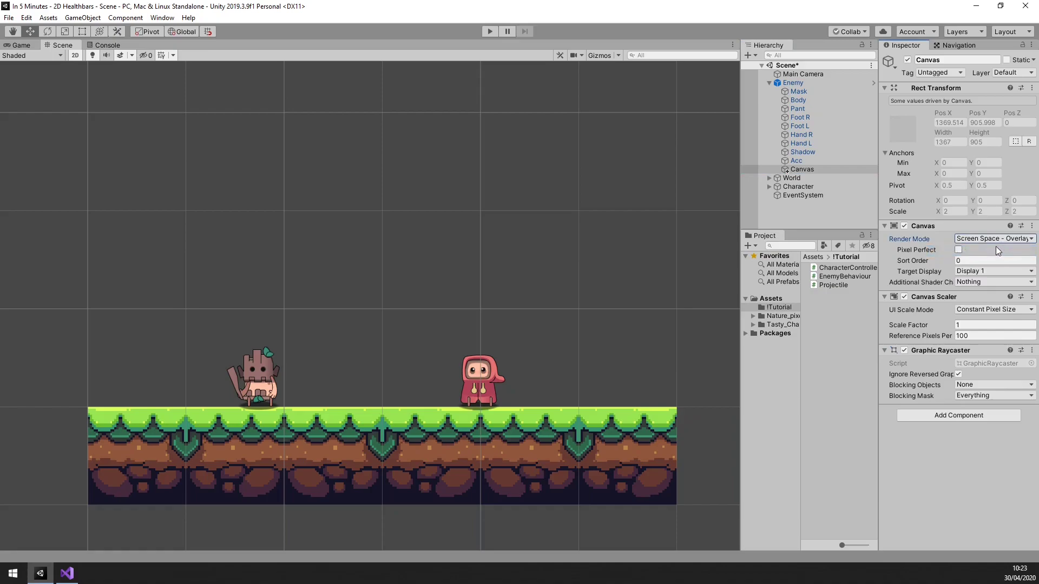
# - Add a Slider under the Canvas: non-interactable, Transition and Navigation None, then select its Handle Slide Area
pyautogui.rightClick(809, 169)
pyautogui.moveTo(844, 366)
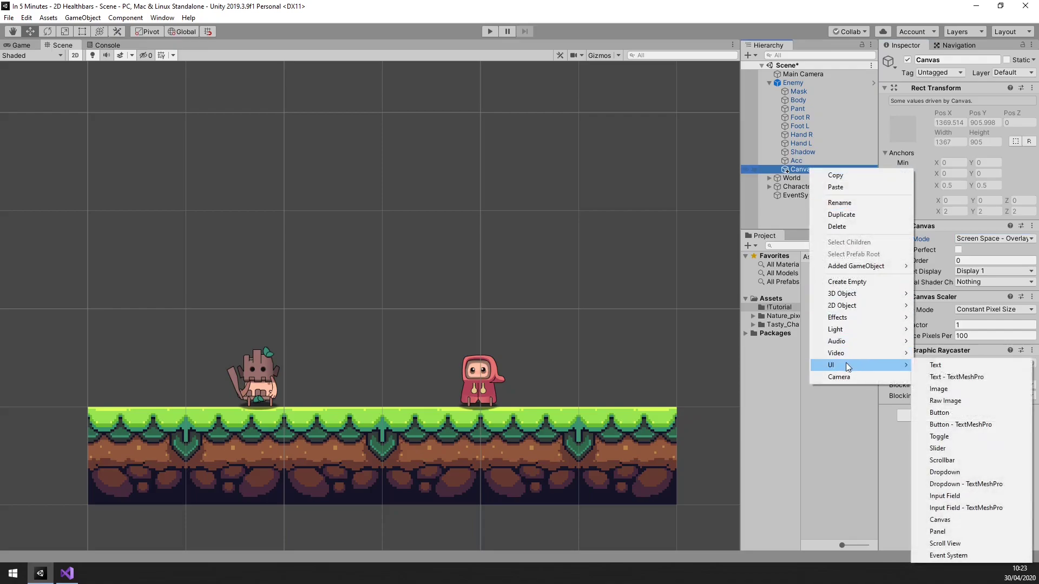
pyautogui.click(945, 449)
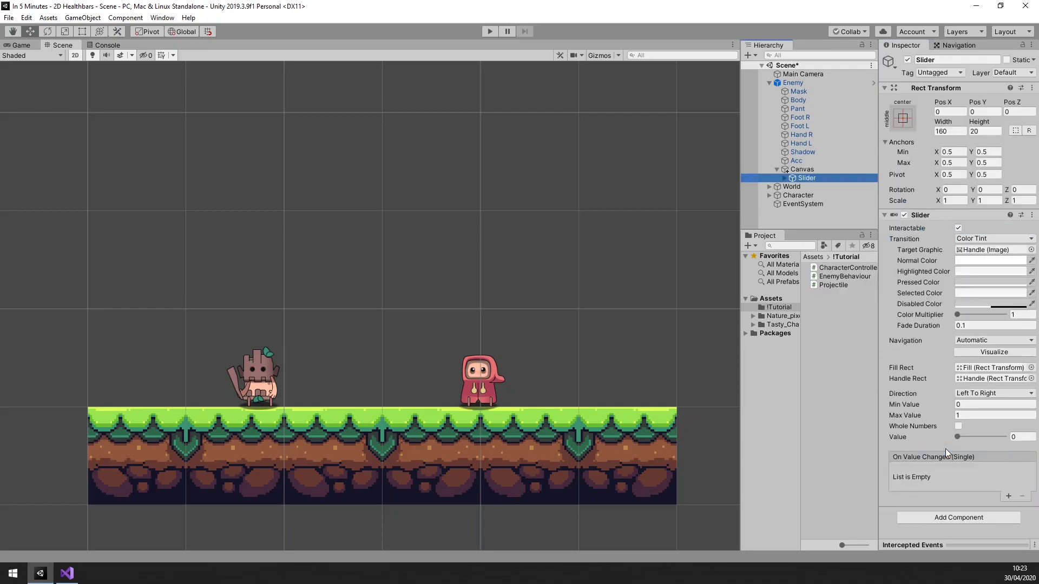
pyautogui.click(959, 229)
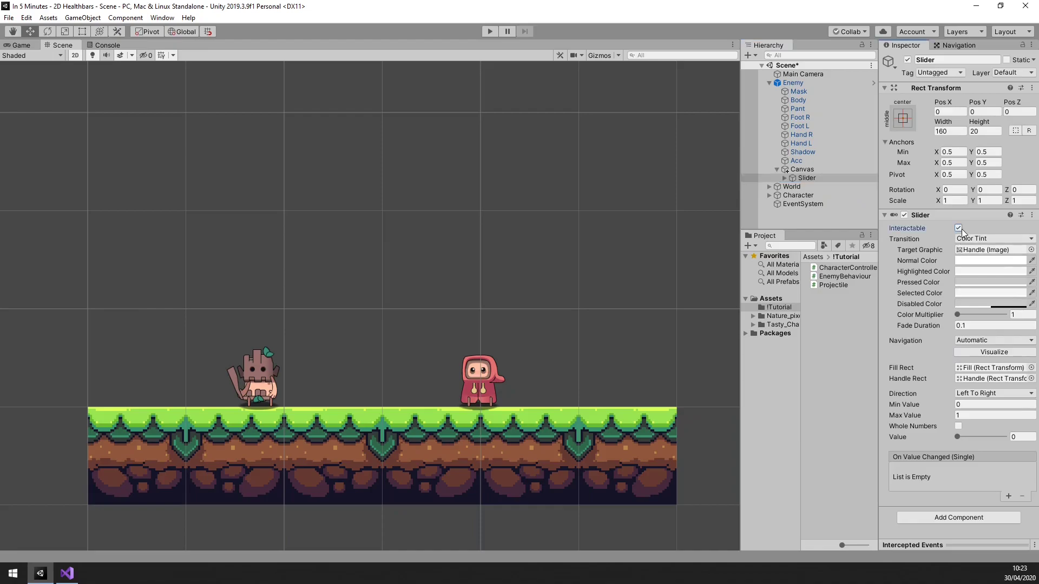
pyautogui.click(993, 238)
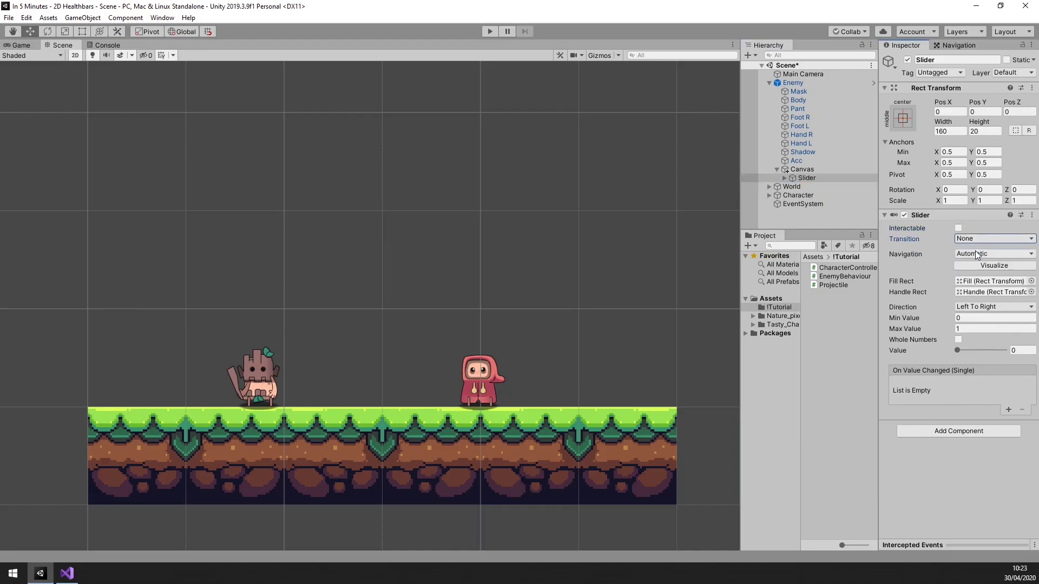
pyautogui.click(975, 253)
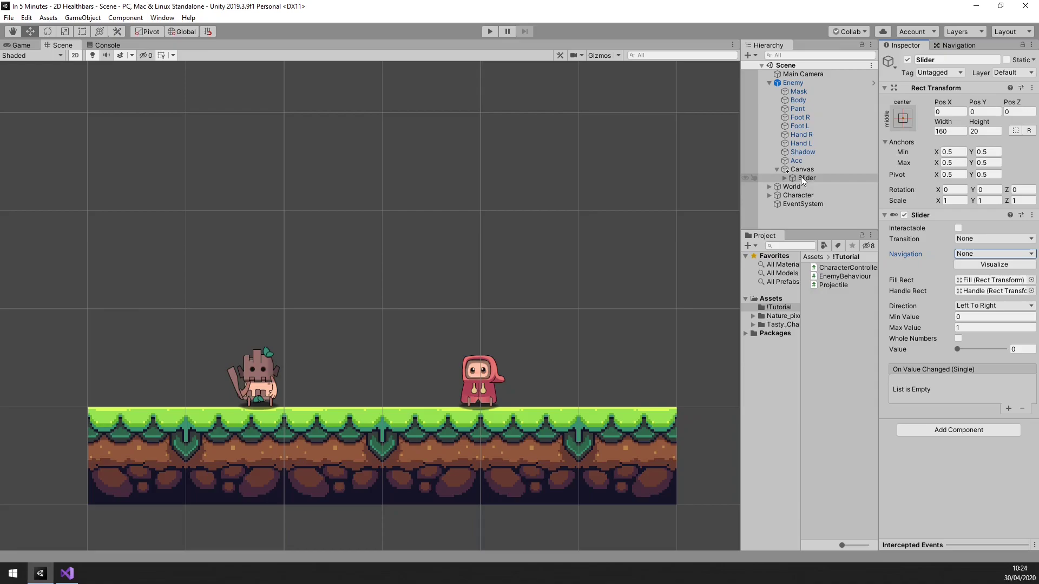
pyautogui.click(784, 178)
pyautogui.click(828, 204)
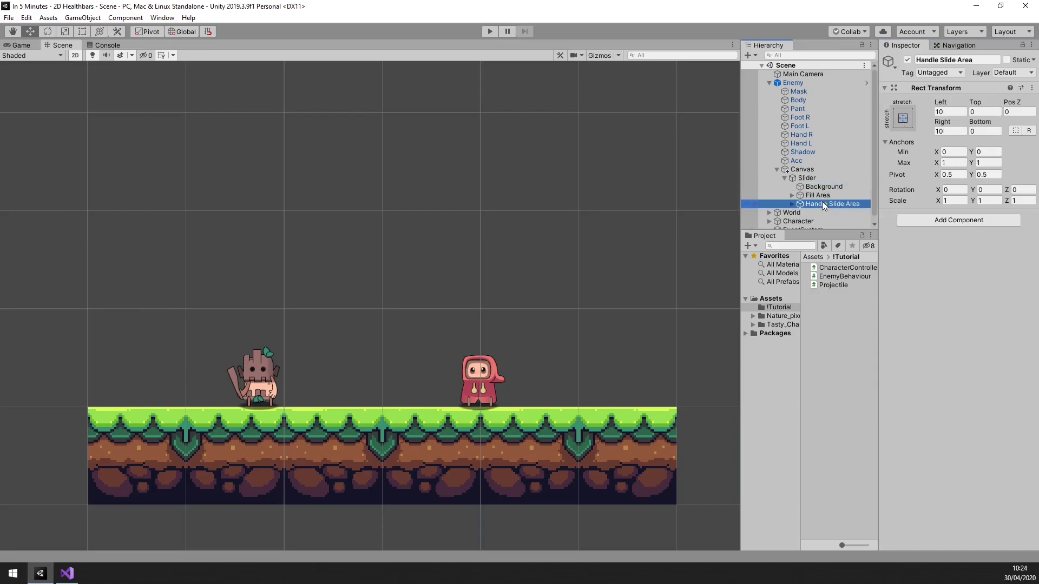
# - Delete the Handle Slide Area and clear the Fill and Background source images
pyautogui.doubleClick(822, 204)
pyautogui.press('Delete')
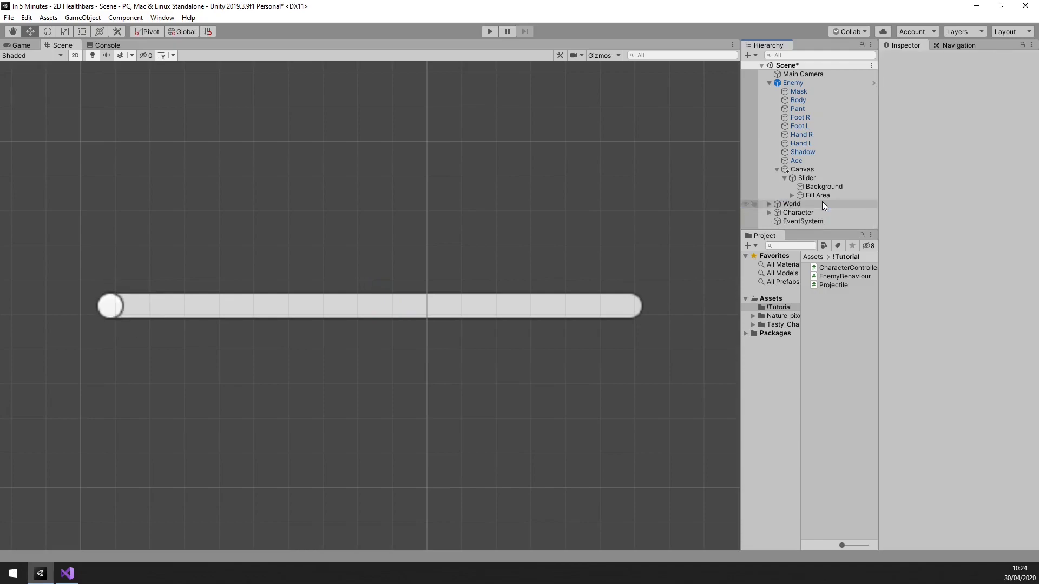
pyautogui.click(792, 195)
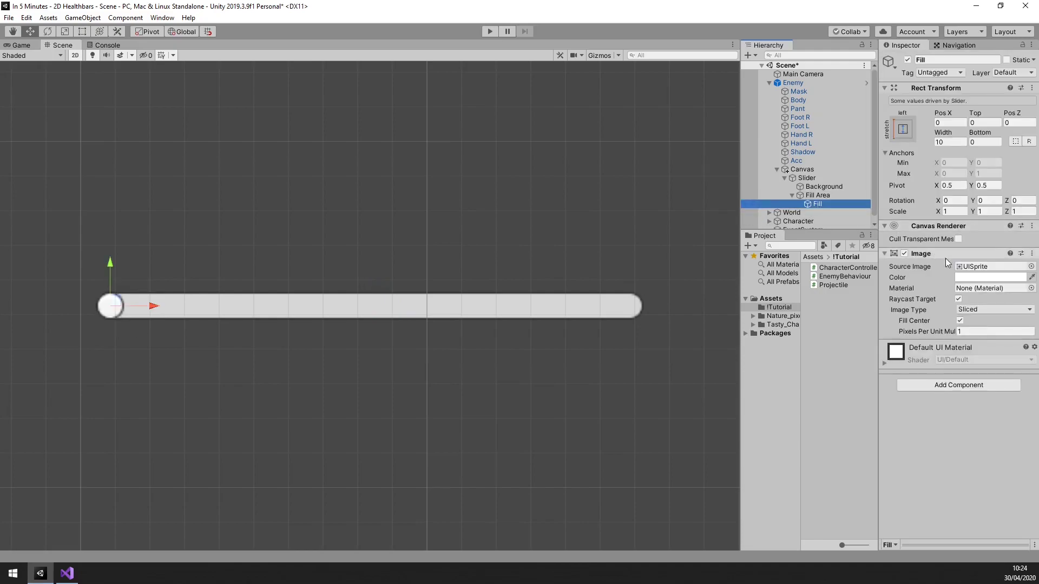
pyautogui.click(986, 266)
pyautogui.press('Delete')
pyautogui.click(824, 186)
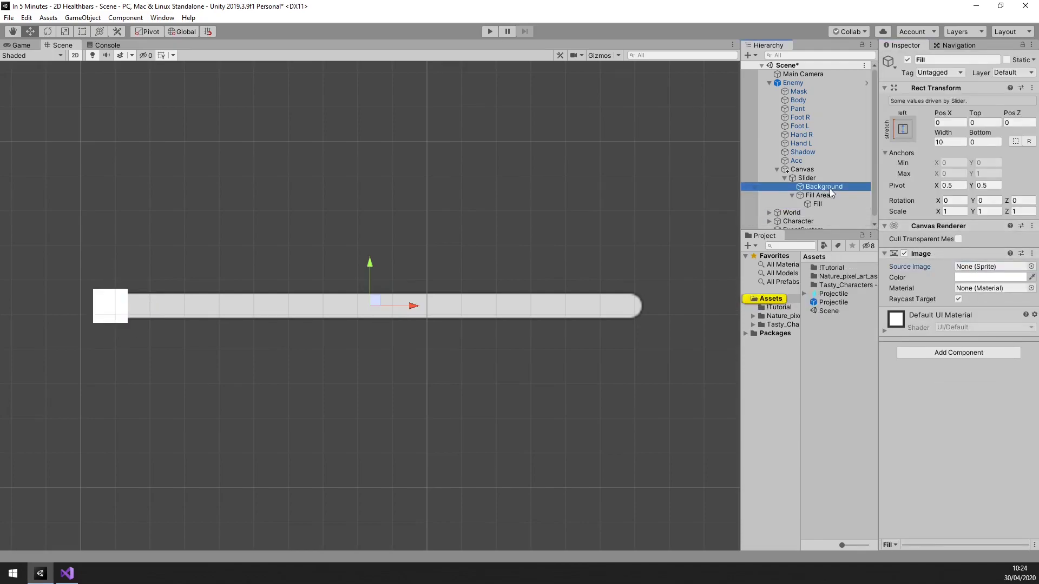
pyautogui.click(985, 256)
pyautogui.press('Delete')
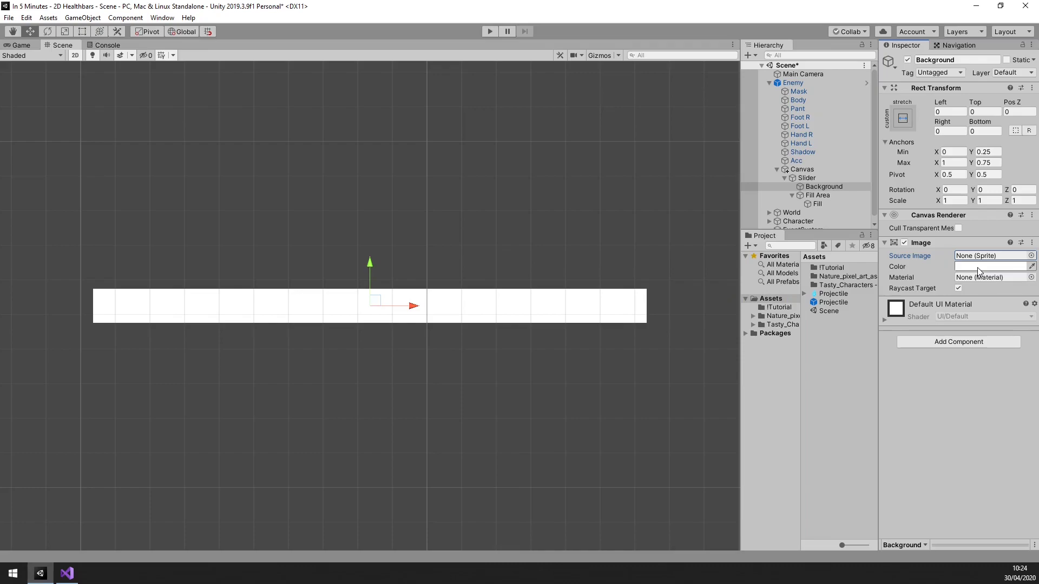
# - Set the slider Background colour to dark grey
pyautogui.click(977, 266)
pyautogui.moveTo(282, 269); pyautogui.dragTo(260, 271)
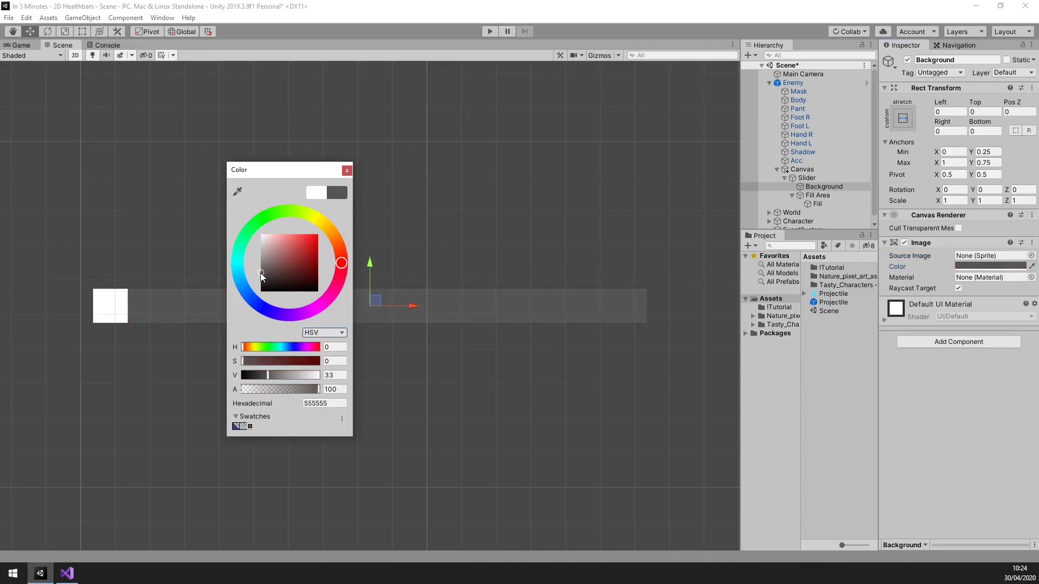
pyautogui.click(347, 171)
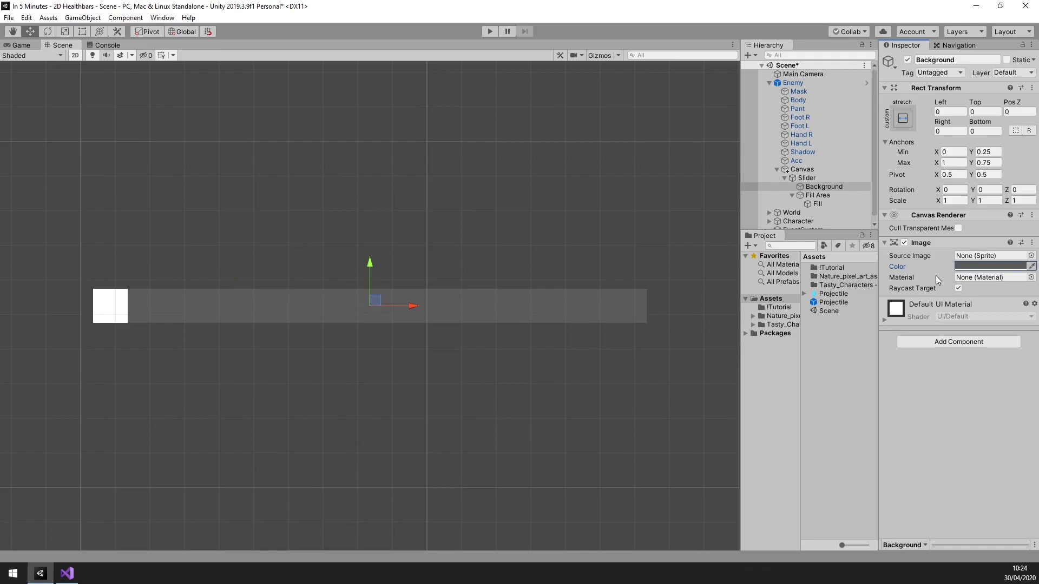
# - Create a new C# script in the !Tutorial folder
pyautogui.doubleClick(778, 307)
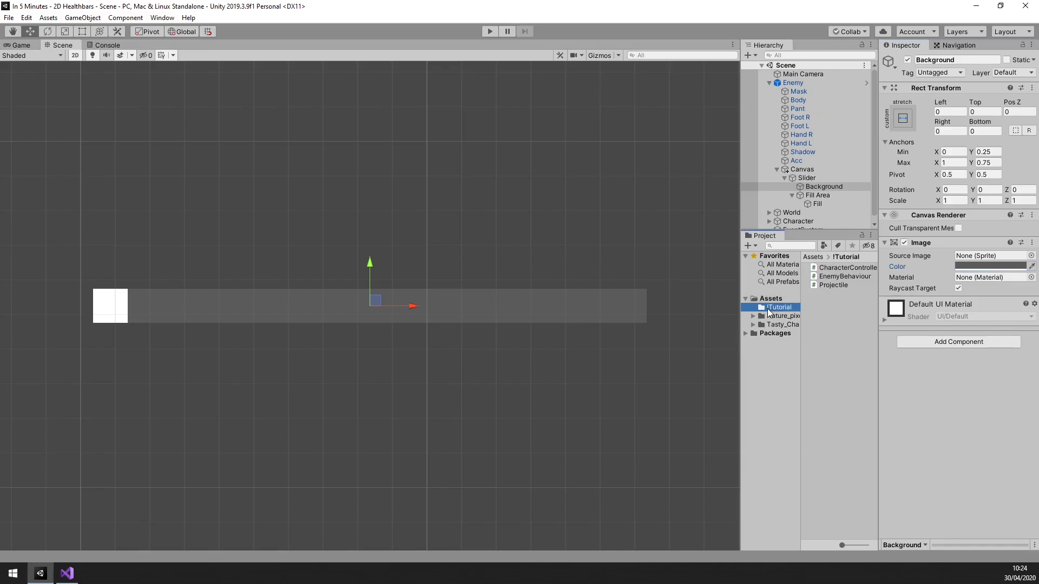
pyautogui.rightClick(833, 325)
pyautogui.moveTo(893, 57)
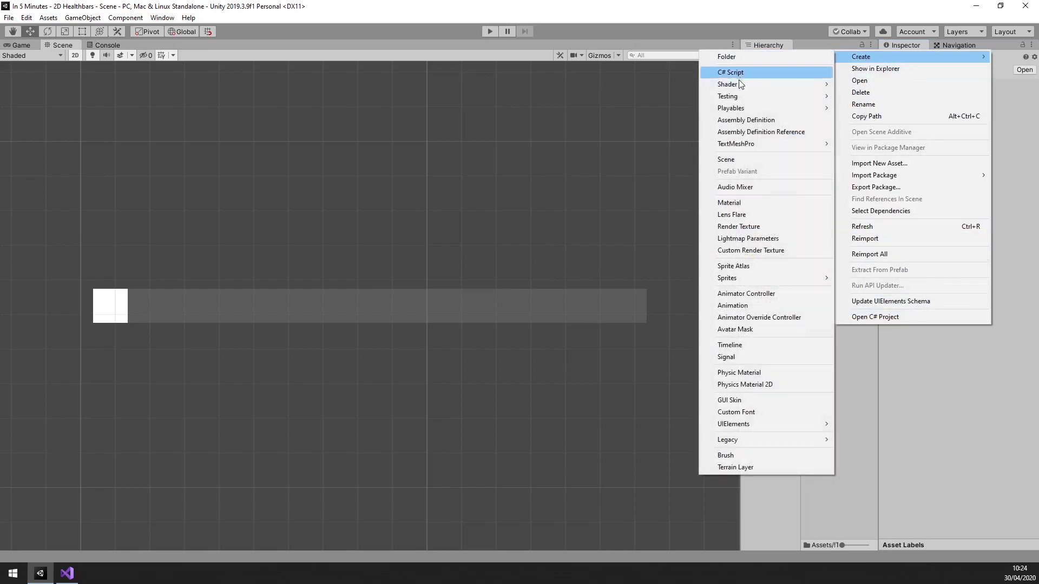
pyautogui.click(730, 72)
pyautogui.write('HealthbarBehavio')
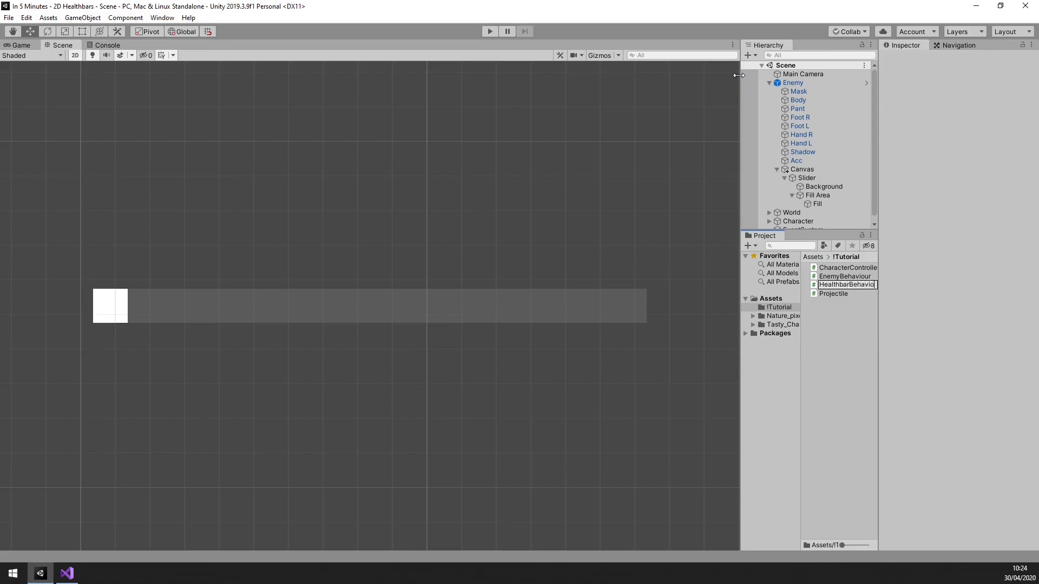
# - Name the script HealthbarBehaviour and declare a public Slider field
pyautogui.press('Return')
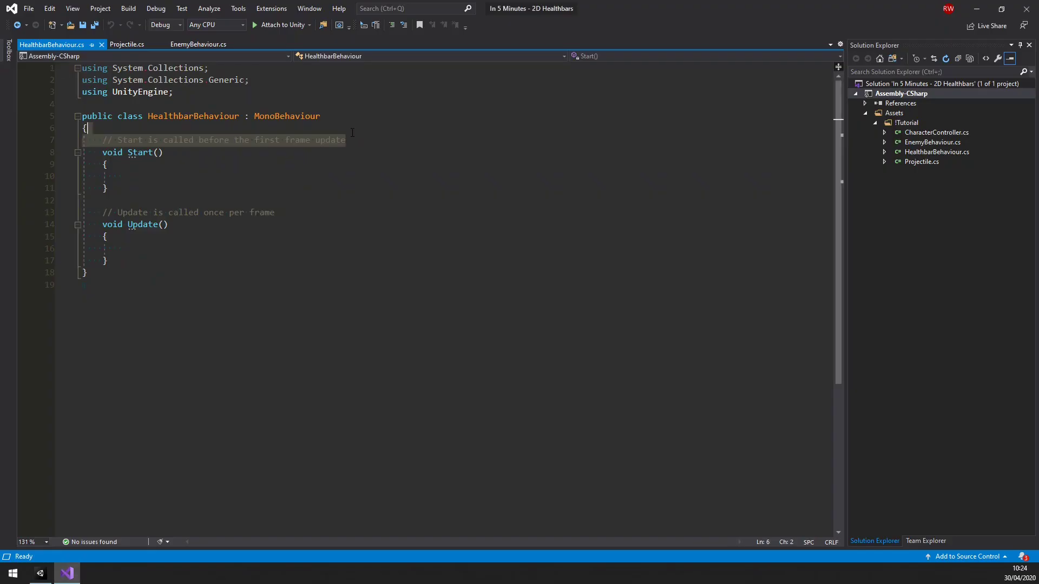
pyautogui.write('pu')
pyautogui.press('Return')
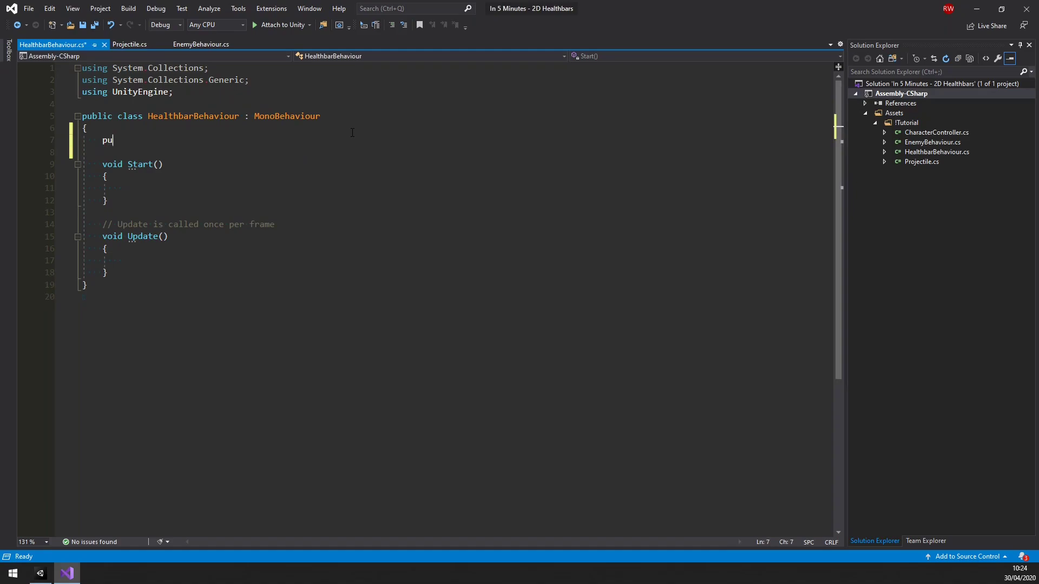
pyautogui.write('blic slider')
pyautogui.press('Down')
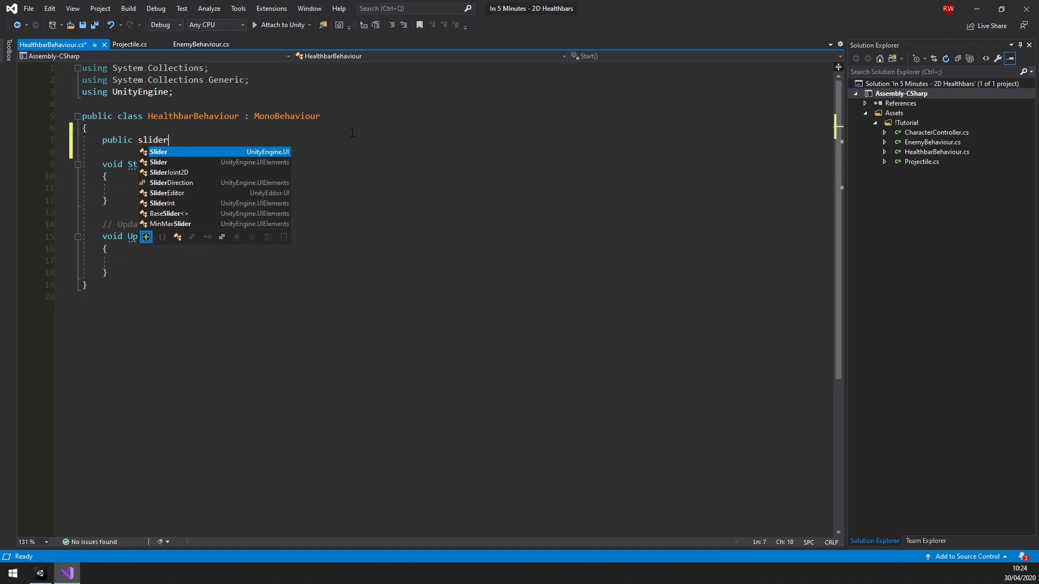
pyautogui.press('Tab')
pyautogui.write('Slider;')
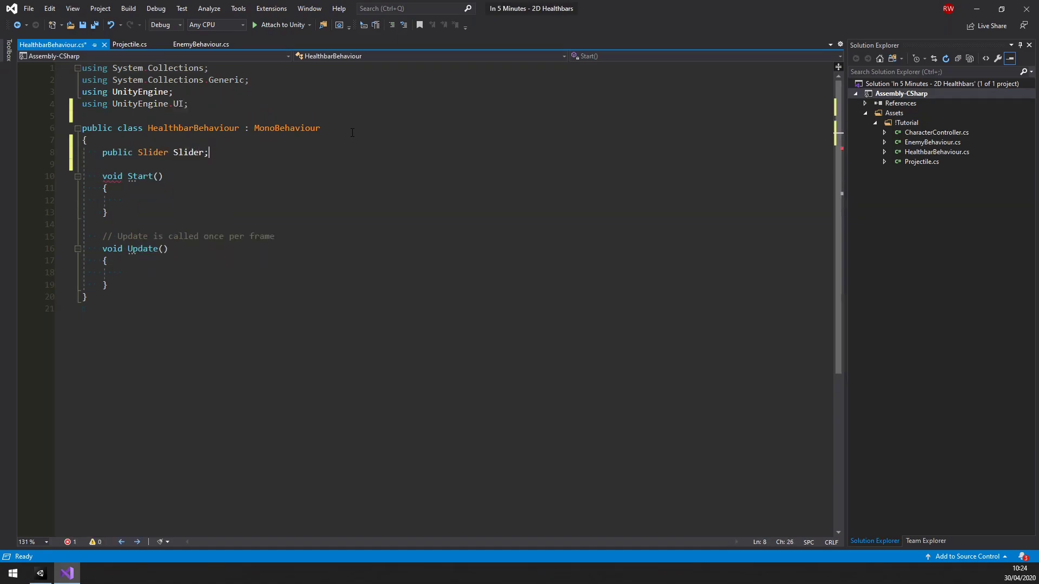
pyautogui.press('Return')
pyautogui.write('public ')
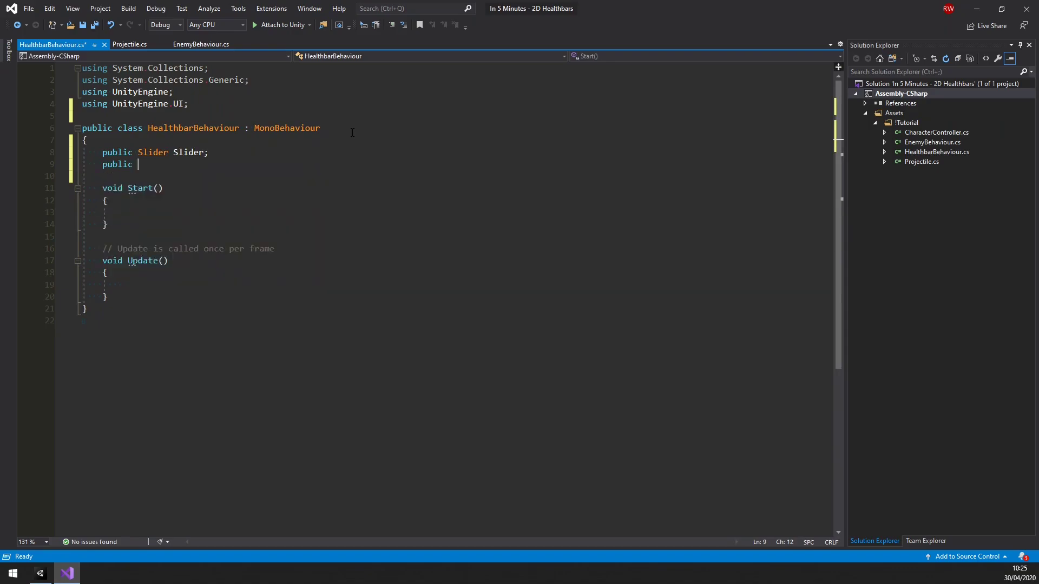
pyautogui.write('Color ')
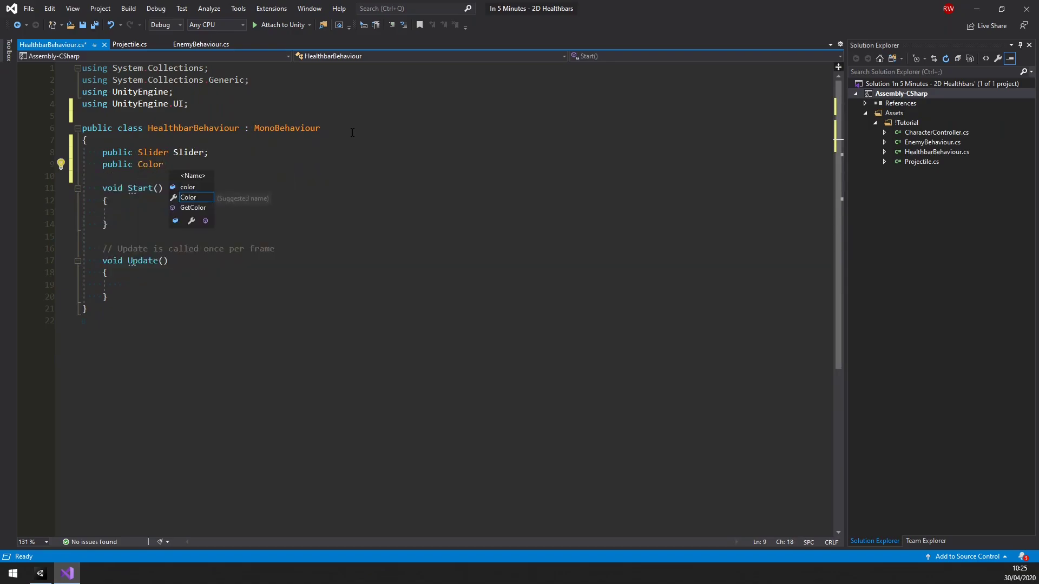
pyautogui.write('Low;')
# - Add public Color Low, Color High and Vector3 Offset fields, then save
pyautogui.press('Return')
pyautogui.write('pu')
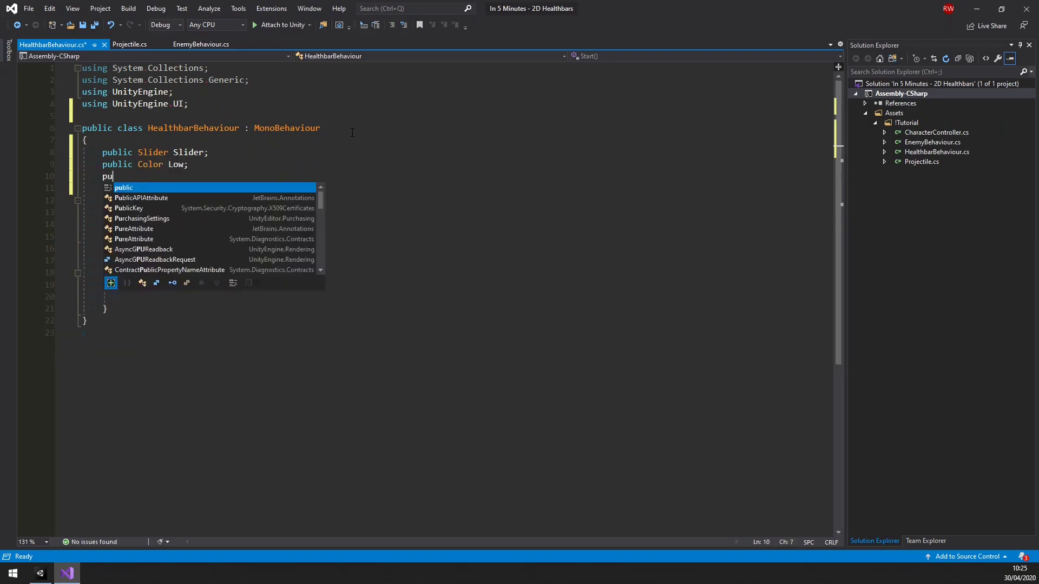
pyautogui.write('blic ')
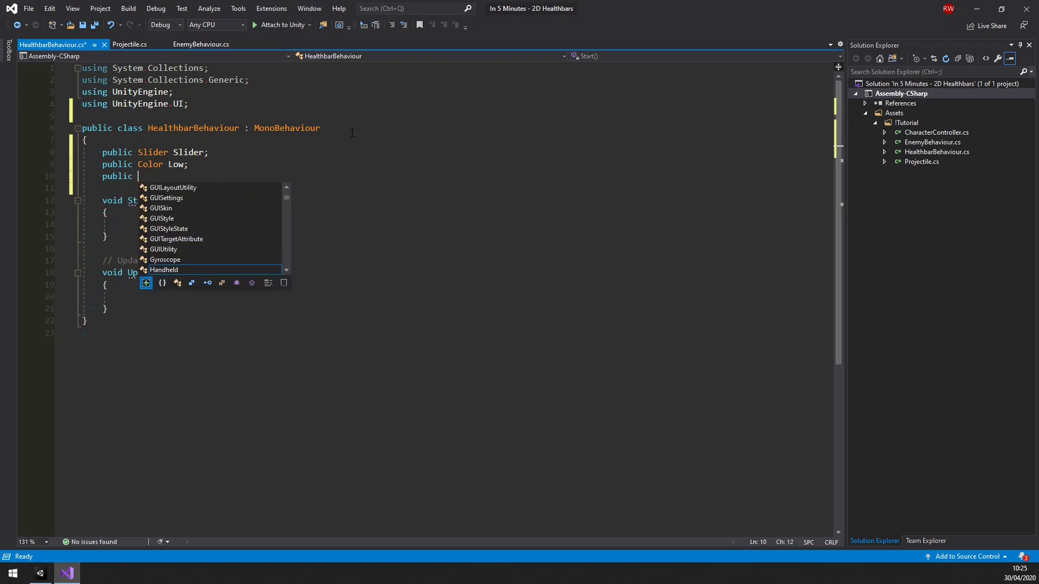
pyautogui.write('Color Hi')
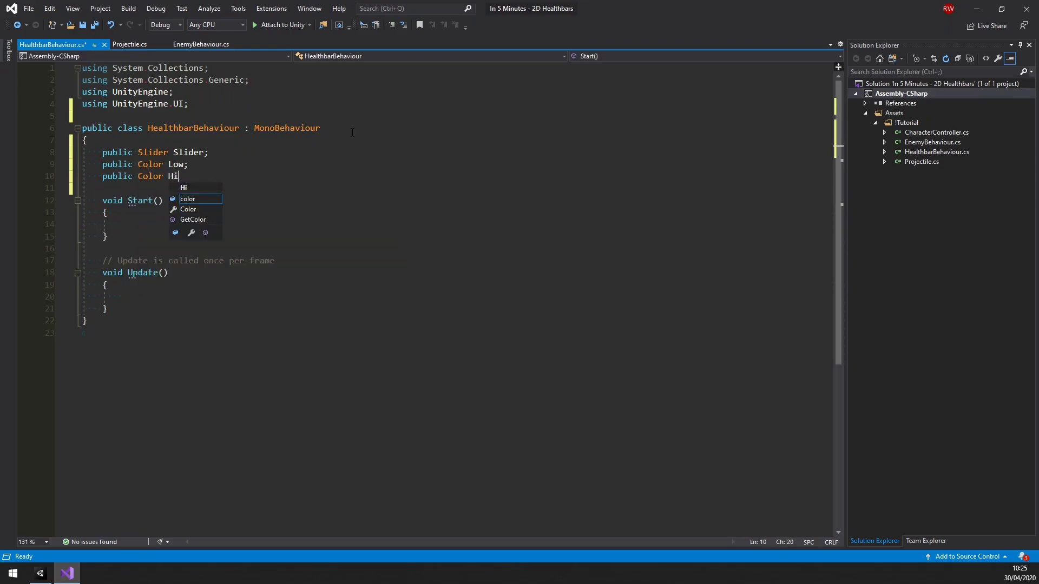
pyautogui.write('gh;')
pyautogui.press('Return')
pyautogui.write('p')
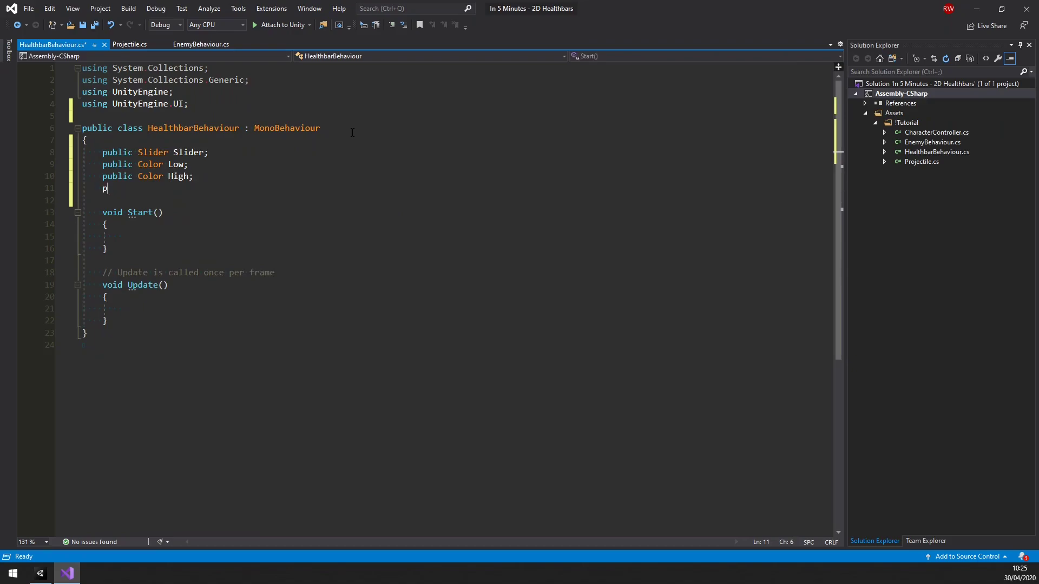
pyautogui.write('ublic Vector3')
pyautogui.write(' Offset')
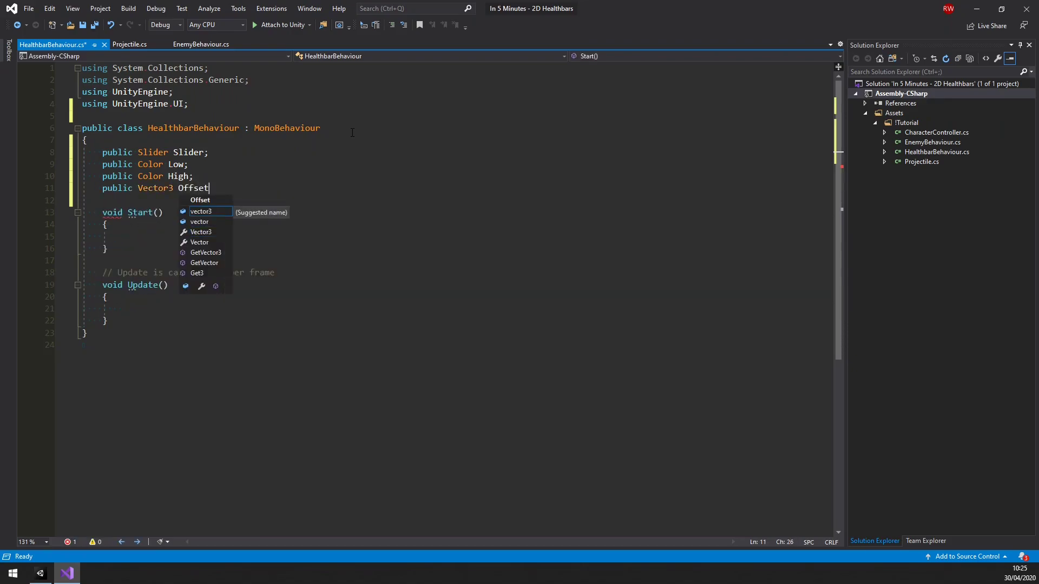
pyautogui.write(';')
pyautogui.hotkey('ctrl', 's')
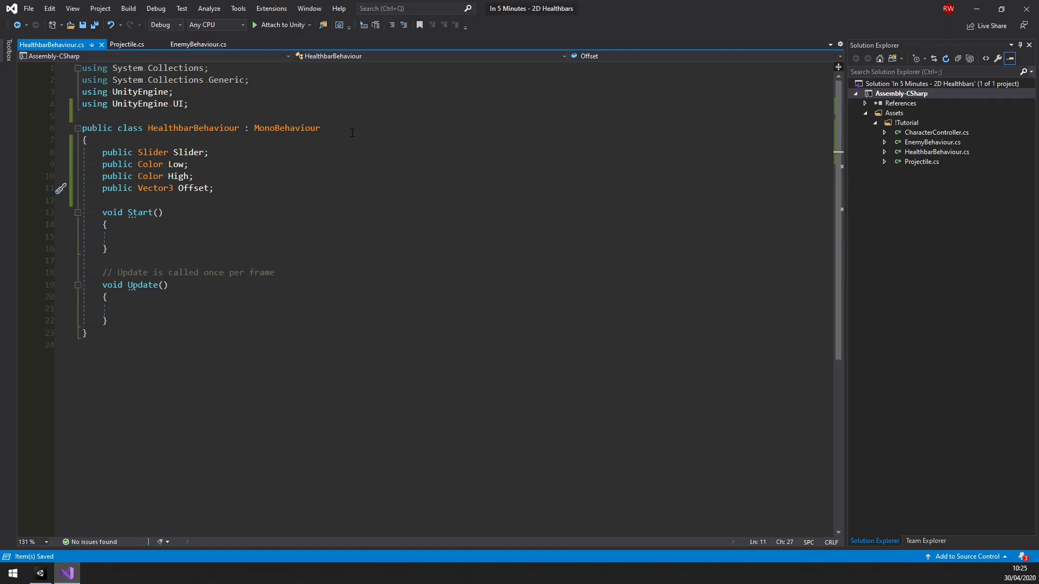
# - Delete the empty Start method and its comment
pyautogui.hotkey('alt', 'Tab')
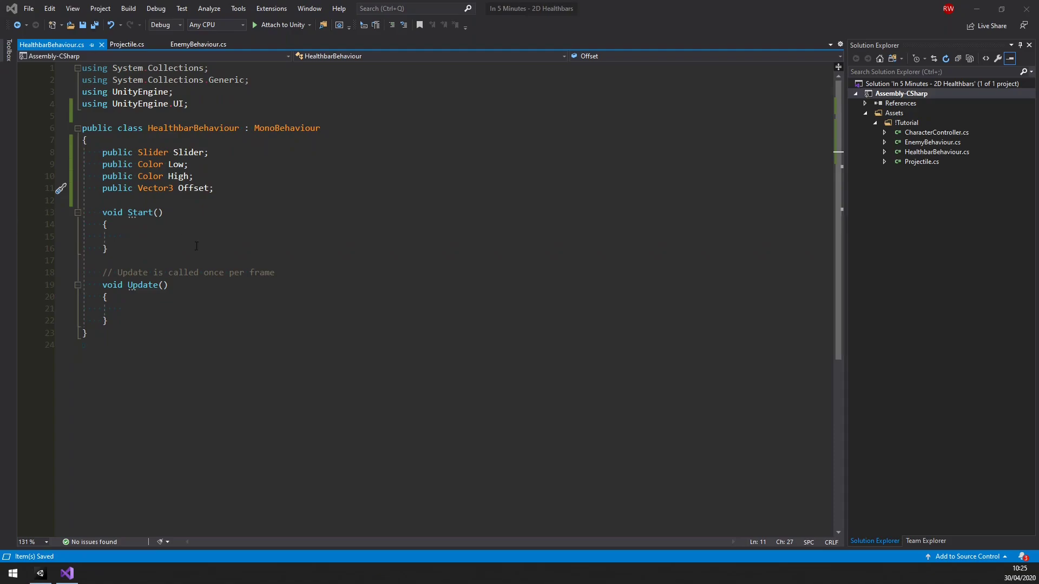
pyautogui.moveTo(280, 272); pyautogui.dragTo(102, 212)
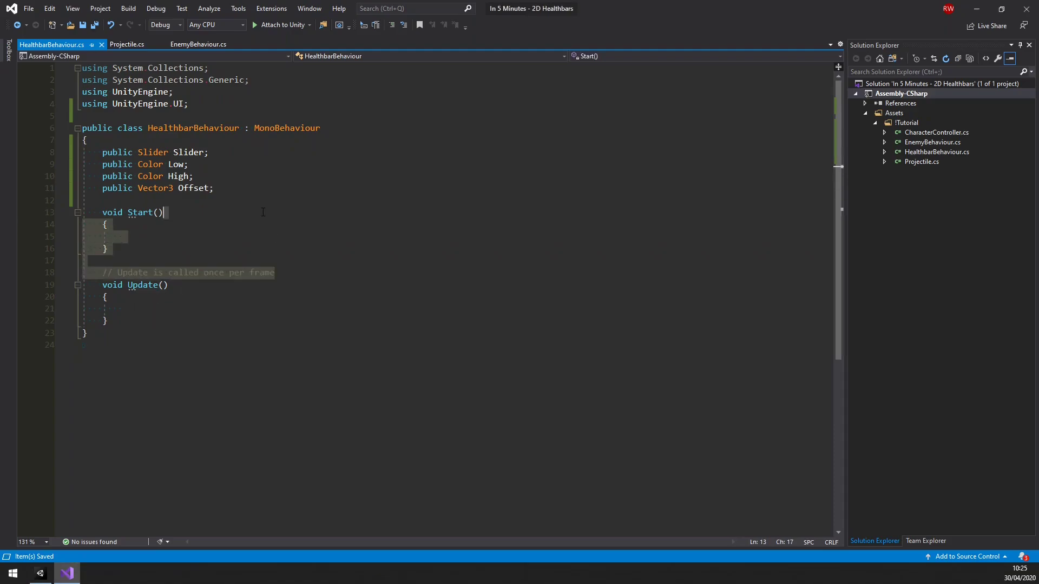
pyautogui.press('Delete')
# - In Update, set Slider position to Camera.main.WorldToScreenPoint(transform.parent.position + Offset) and save
pyautogui.click(144, 235)
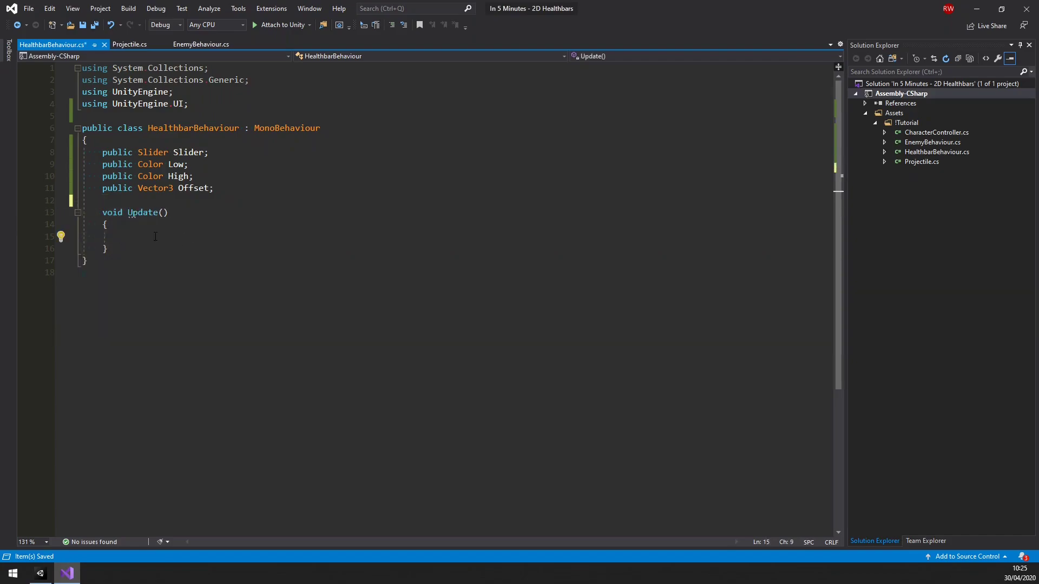
pyautogui.write('sSlider')
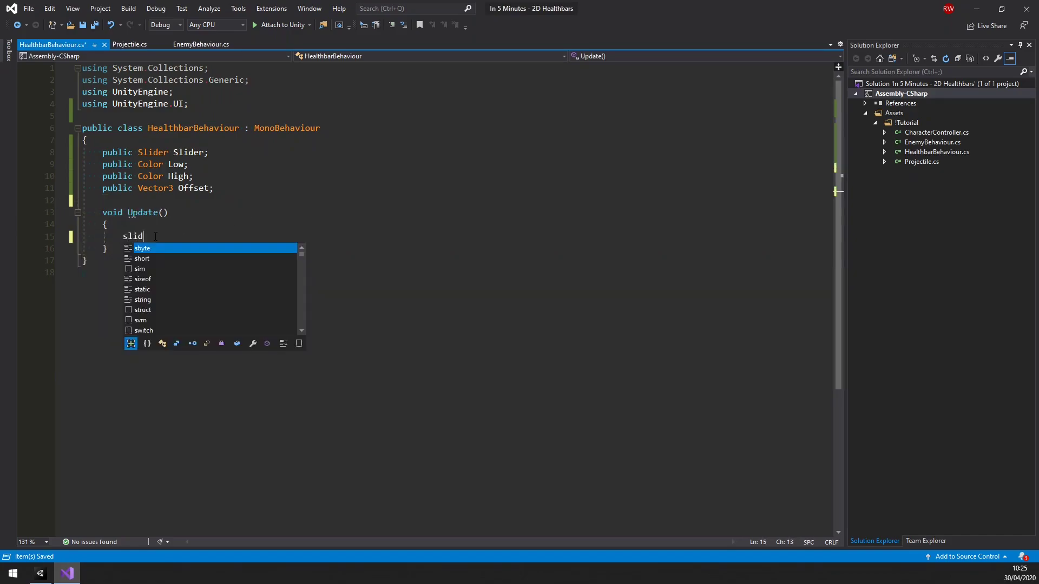
pyautogui.write('.tra')
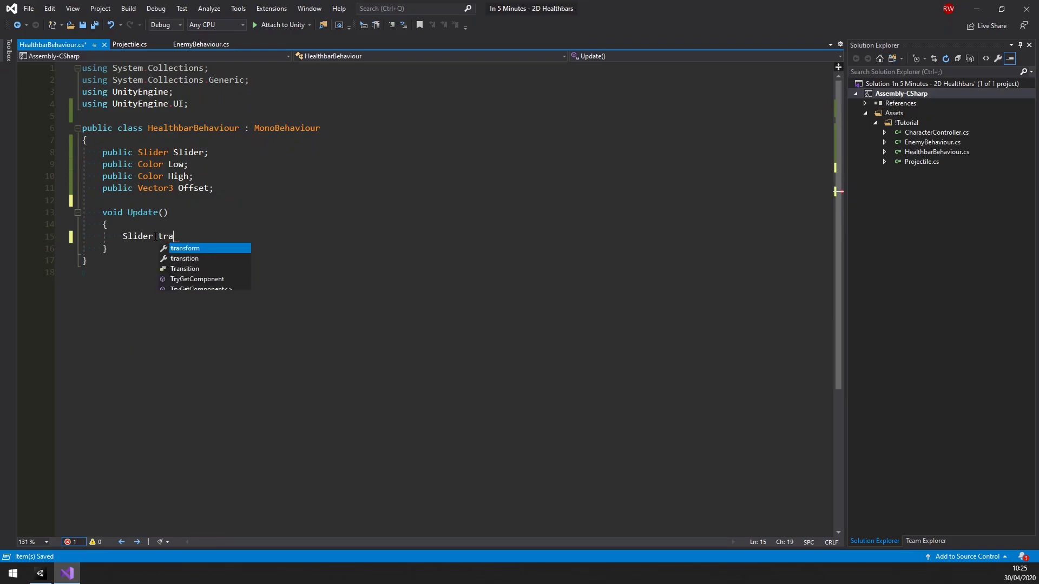
pyautogui.press('Tab')
pyautogui.write('.pos')
pyautogui.press('Tab')
pyautogui.write('= ')
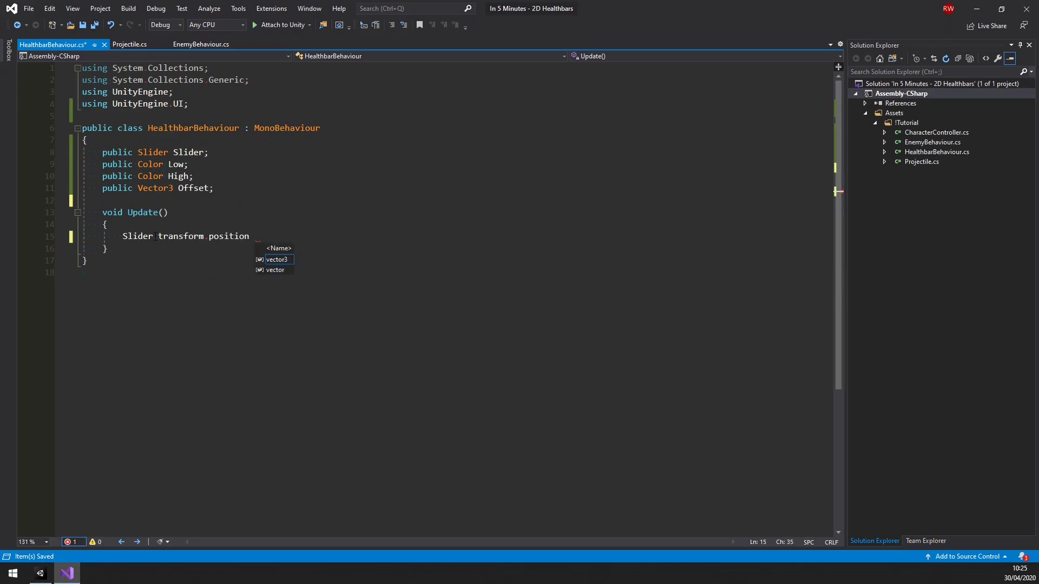
pyautogui.write('Camera')
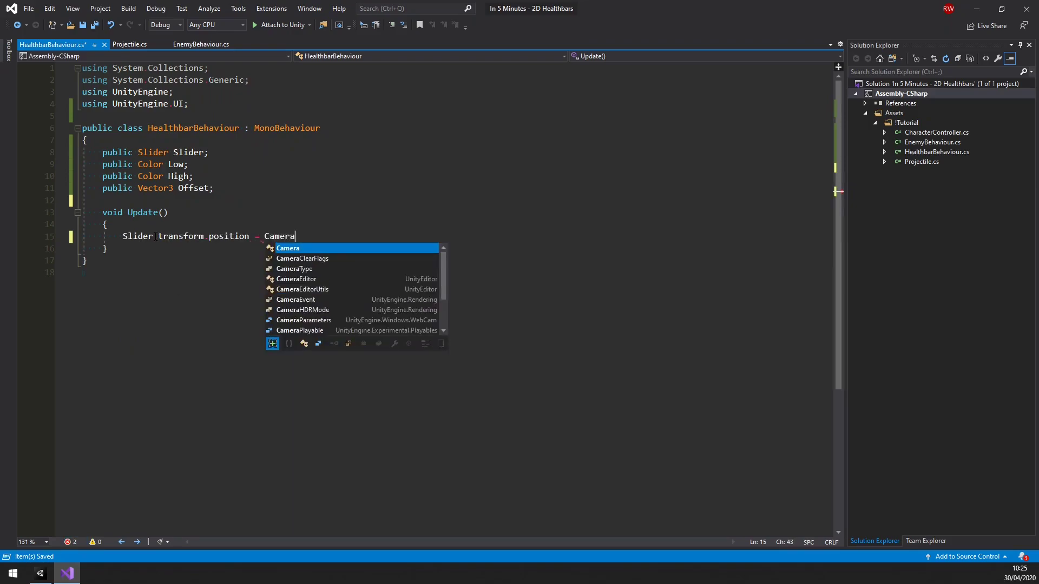
pyautogui.write('.main.wor')
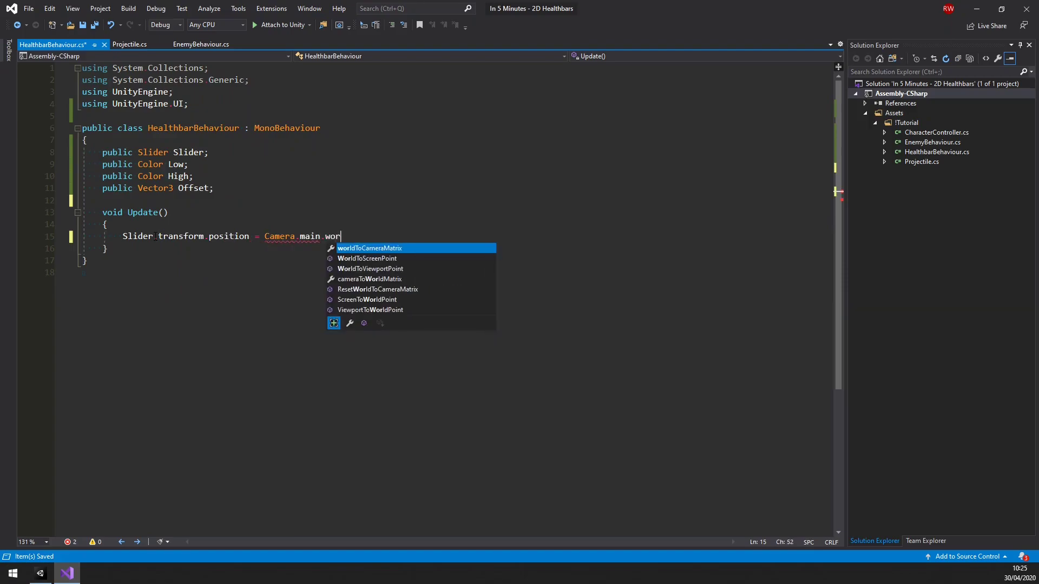
pyautogui.write('ldtosc(')
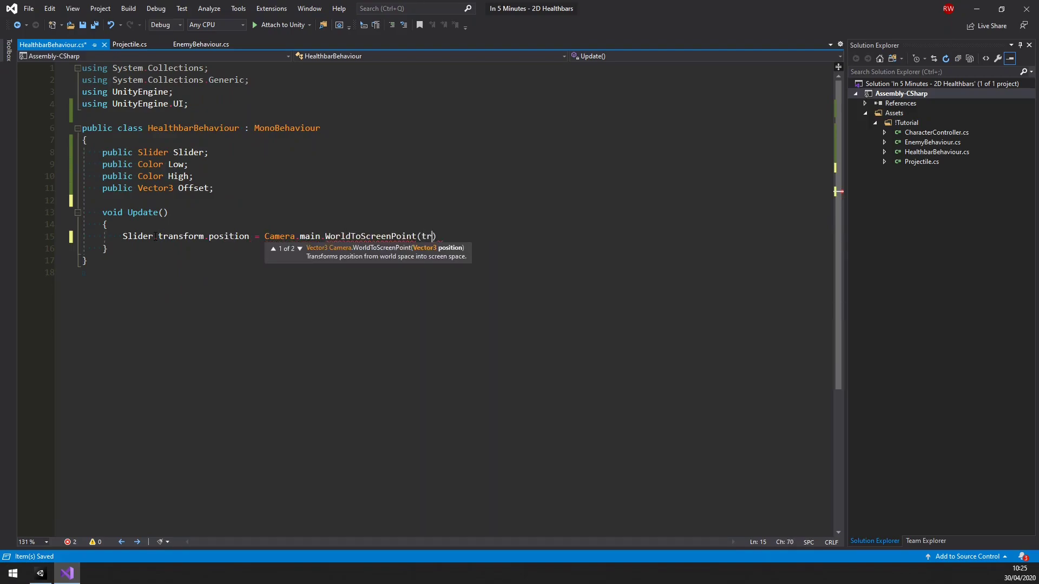
pyautogui.write('tran.p')
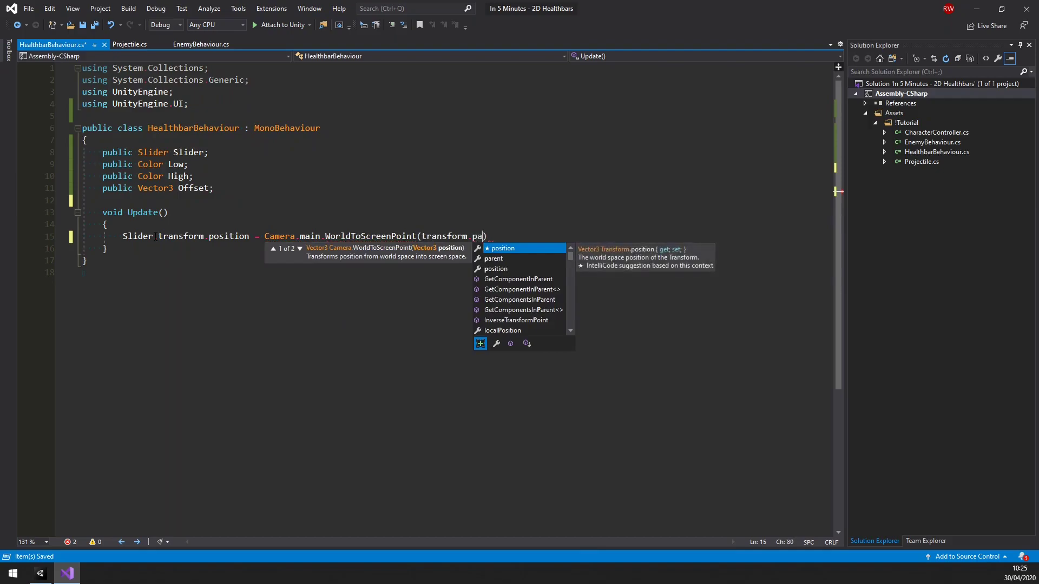
pyautogui.write('ar')
pyautogui.press('Tab')
pyautogui.write('.position + ')
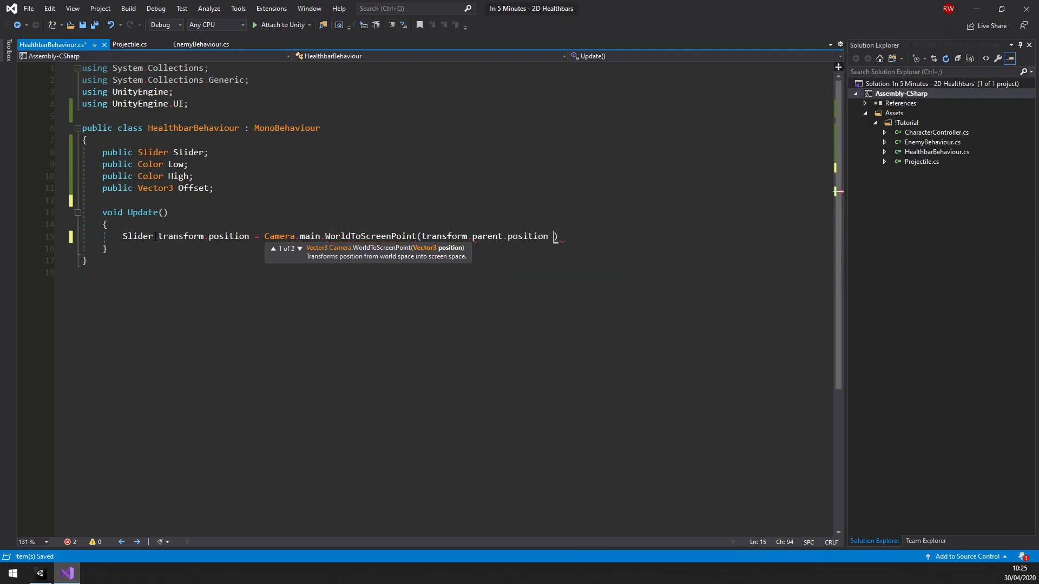
pyautogui.write('Offse')
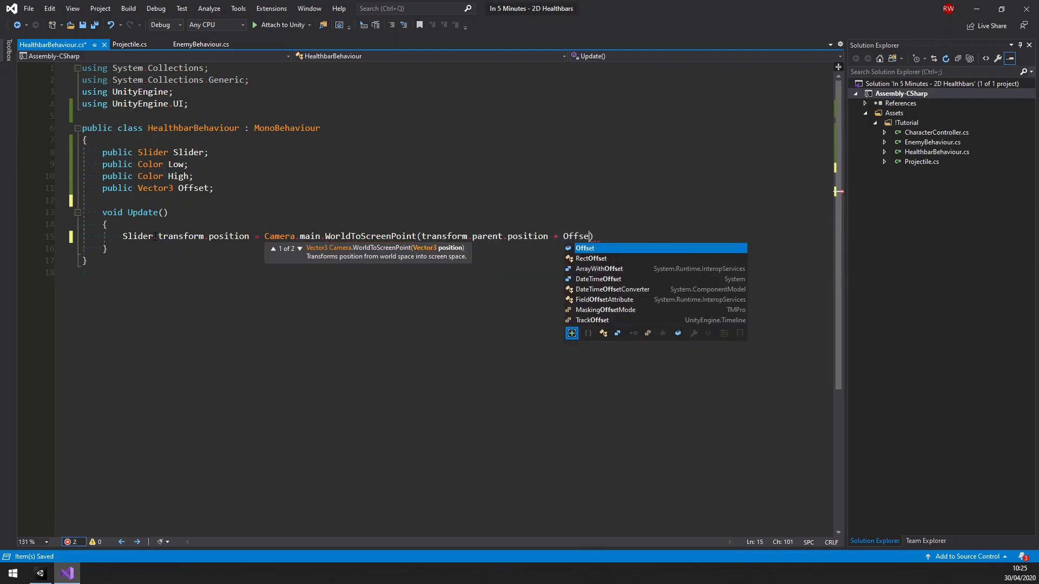
pyautogui.press('Tab')
pyautogui.press('End')
pyautogui.write(';')
pyautogui.hotkey('ctrl', 's')
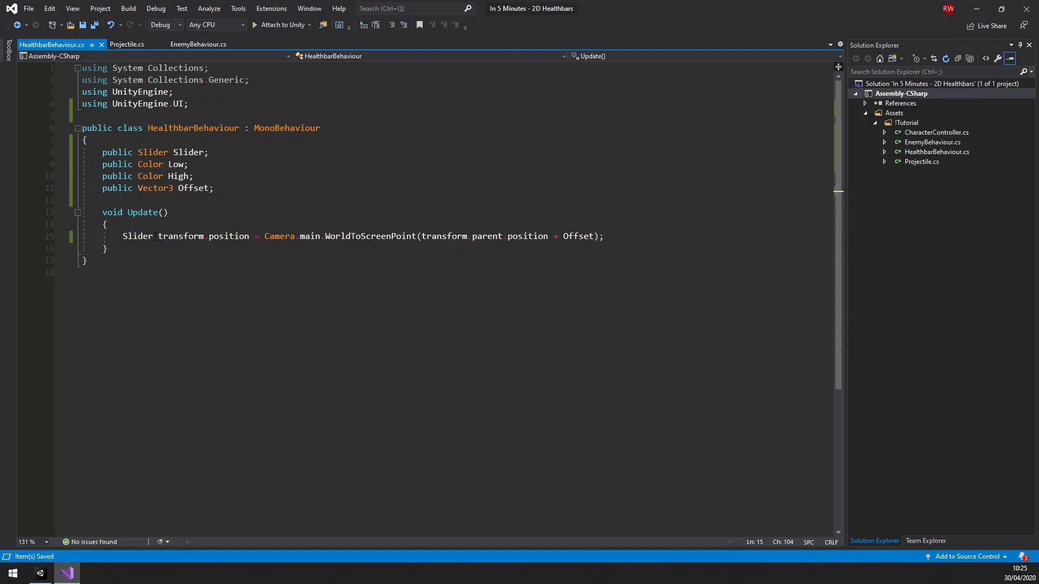
# - Remove the unused System.Collections using lines
pyautogui.click(153, 236)
pyautogui.hotkey('ctrl', 'r')
pyautogui.hotkey('ctrl', 'g')
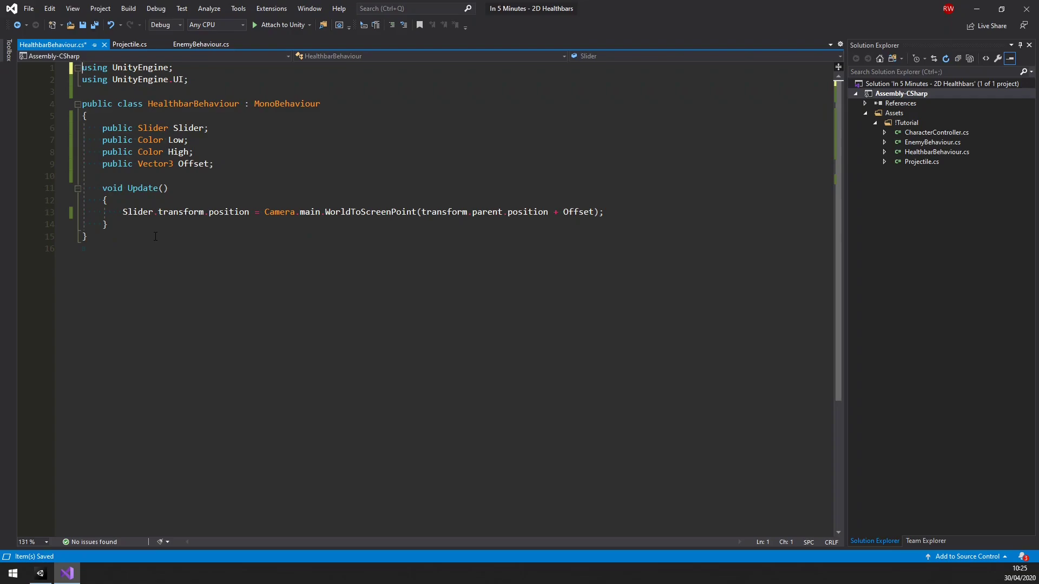
# - Add 'public void SetHealth(float health, float maxHealth)' with expanded braces after the Offset field
pyautogui.click(219, 164)
pyautogui.press('Return')
pyautogui.press('Return')
pyautogui.write('public ')
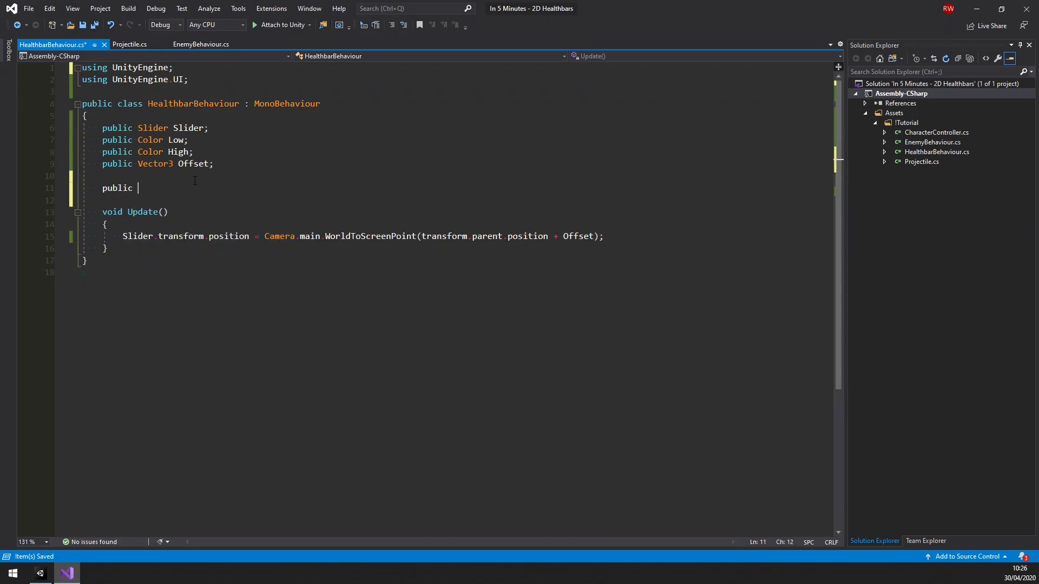
pyautogui.write('void S')
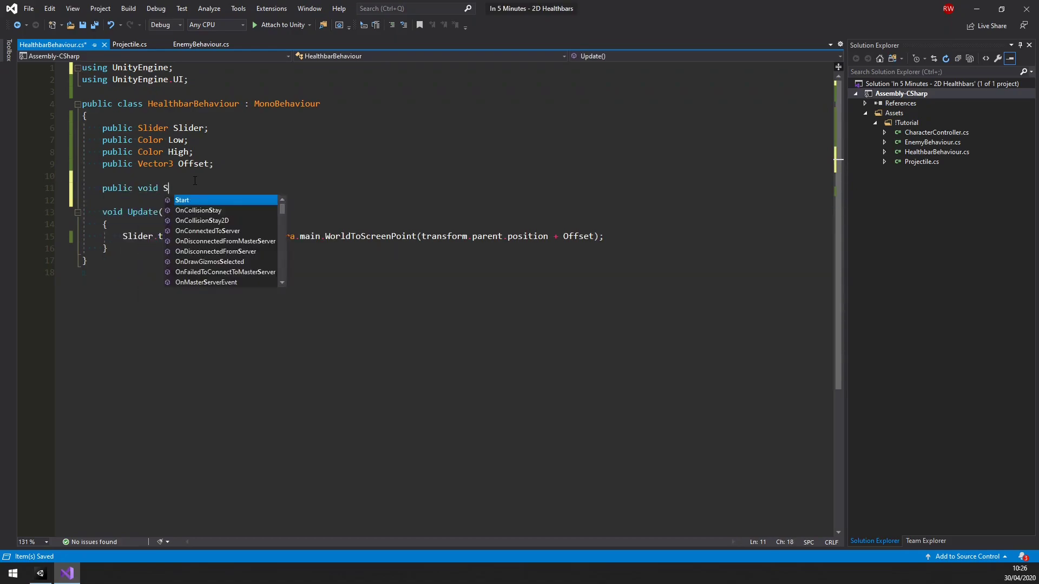
pyautogui.write('etHealth')
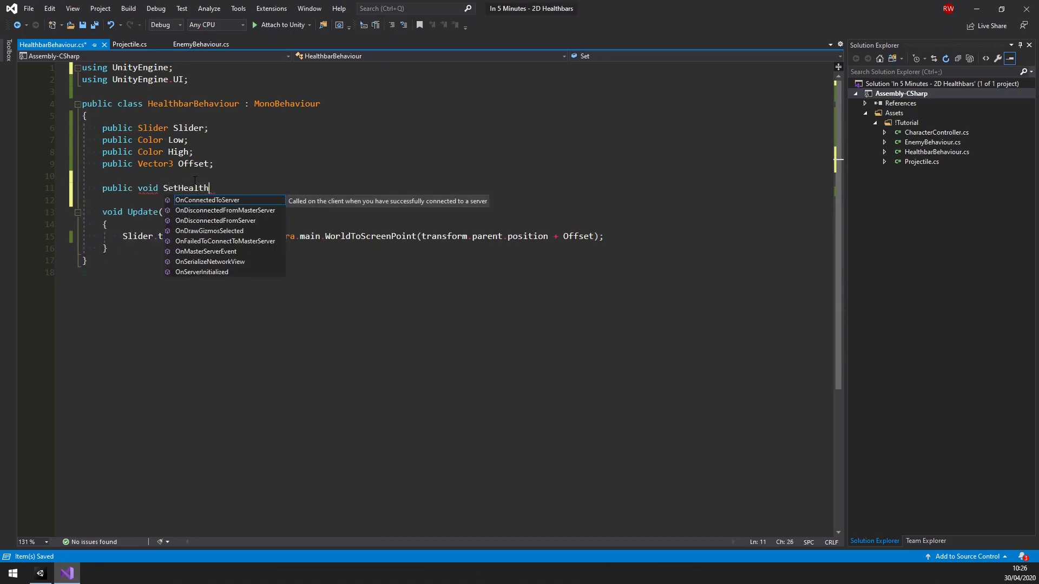
pyautogui.write('(float heal')
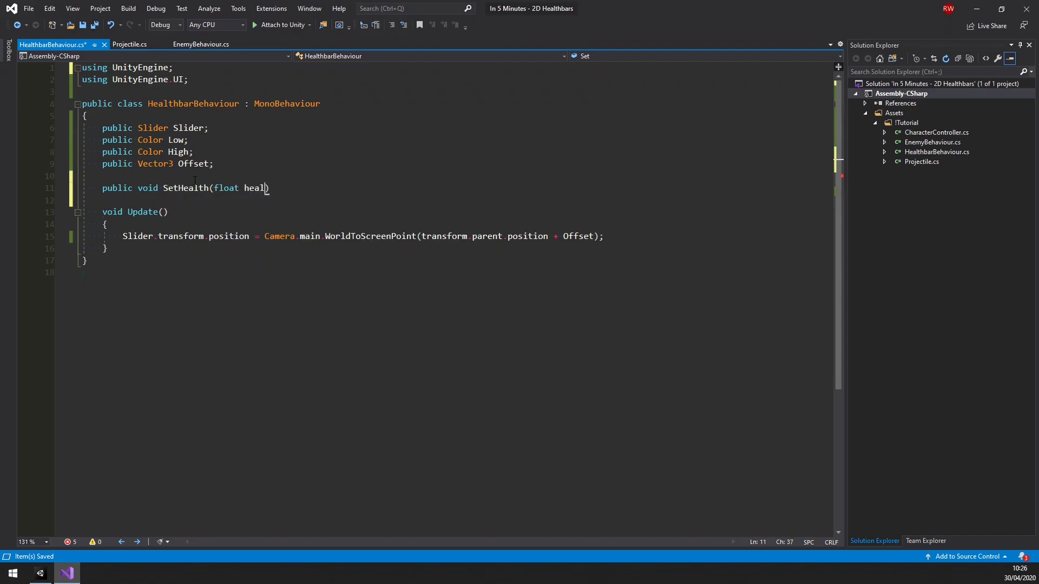
pyautogui.write('th, float maxH')
pyautogui.write('ealth')
pyautogui.press('End')
pyautogui.write('{')
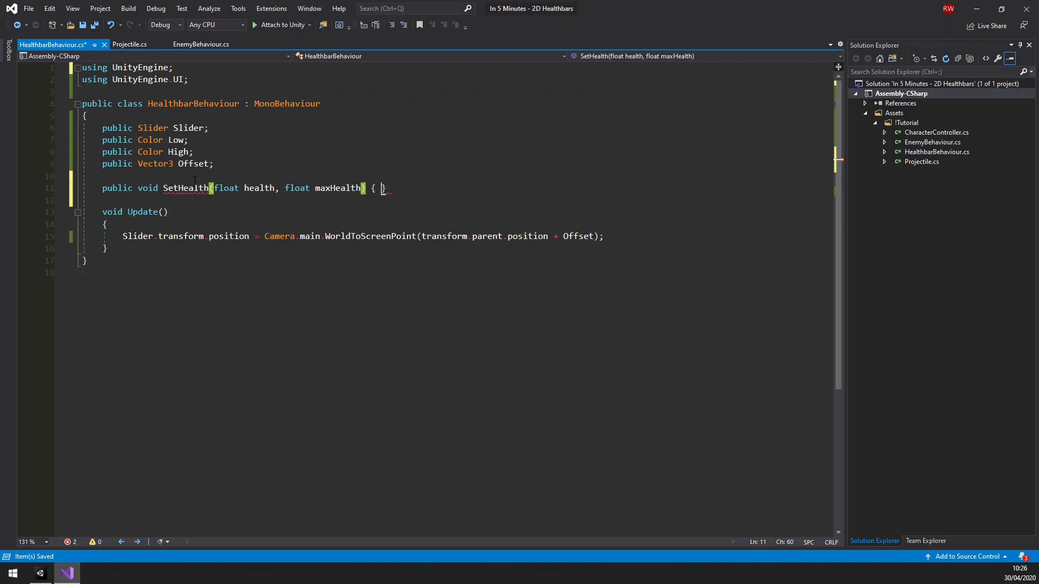
pyautogui.press('Return')
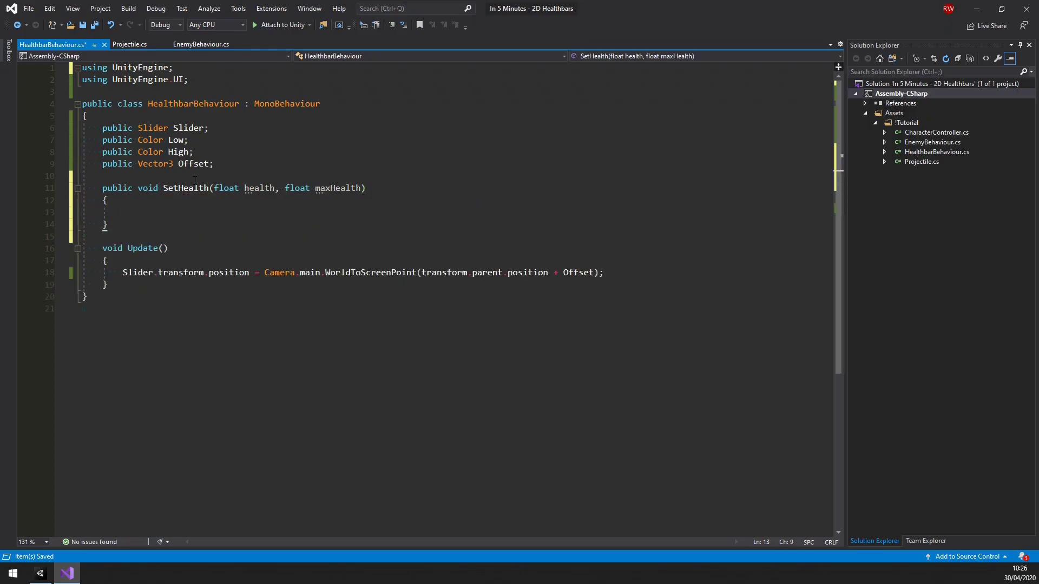
pyautogui.write('Slider.')
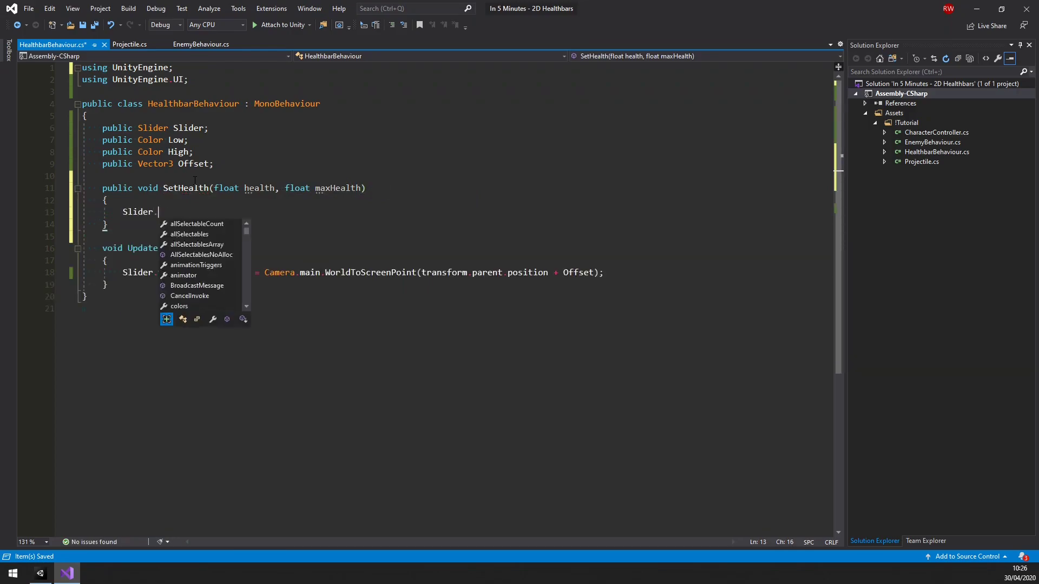
pyautogui.write('gam')
# - In SetHealth, call Slider.gameObject.SetActive(health < maxHealth)
pyautogui.press('Tab')
pyautogui.write('.set')
pyautogui.press('Tab')
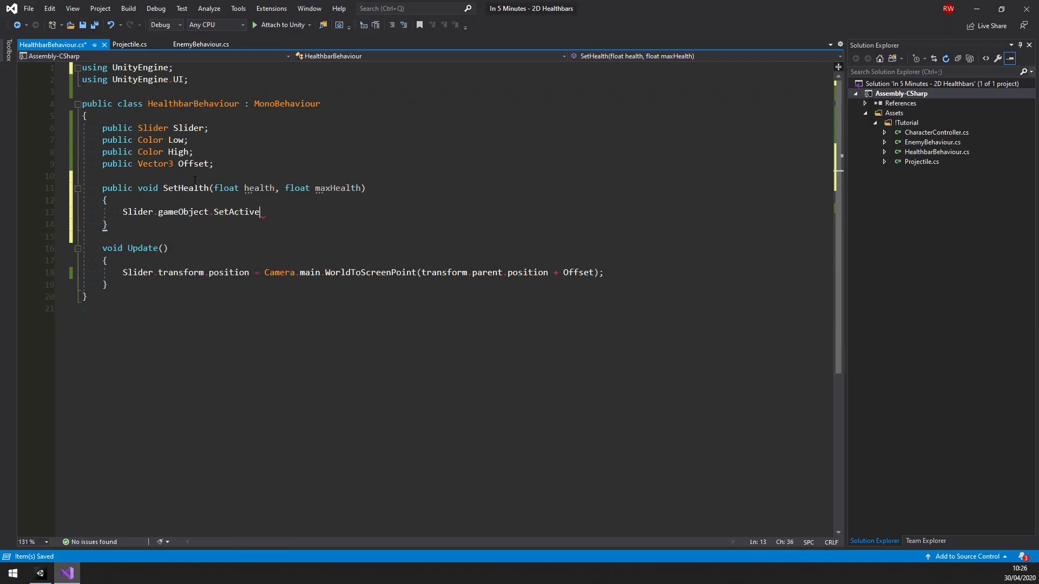
pyautogui.write('(')
pyautogui.write('health')
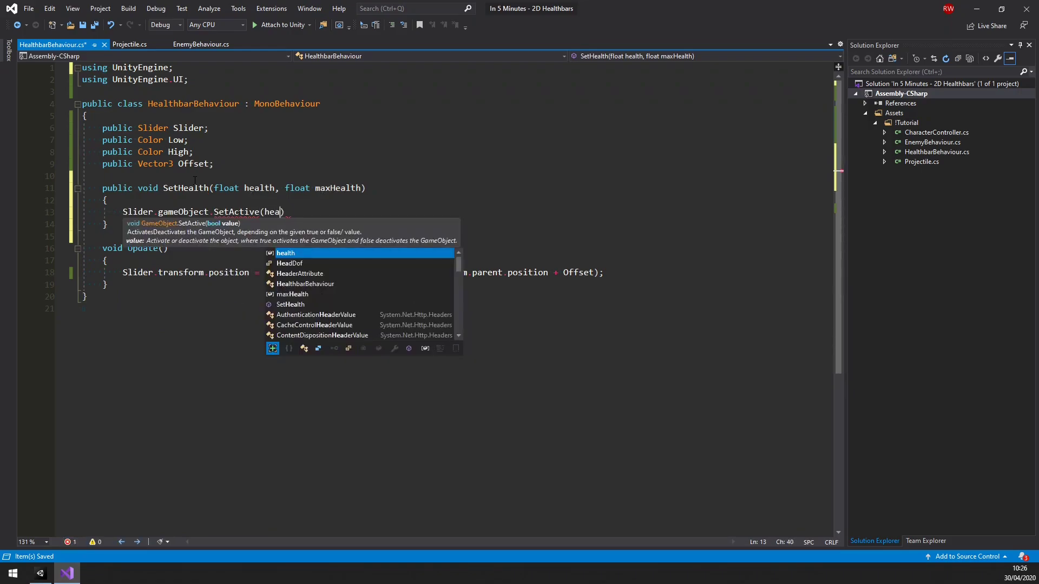
pyautogui.write('<max')
pyautogui.press('Tab')
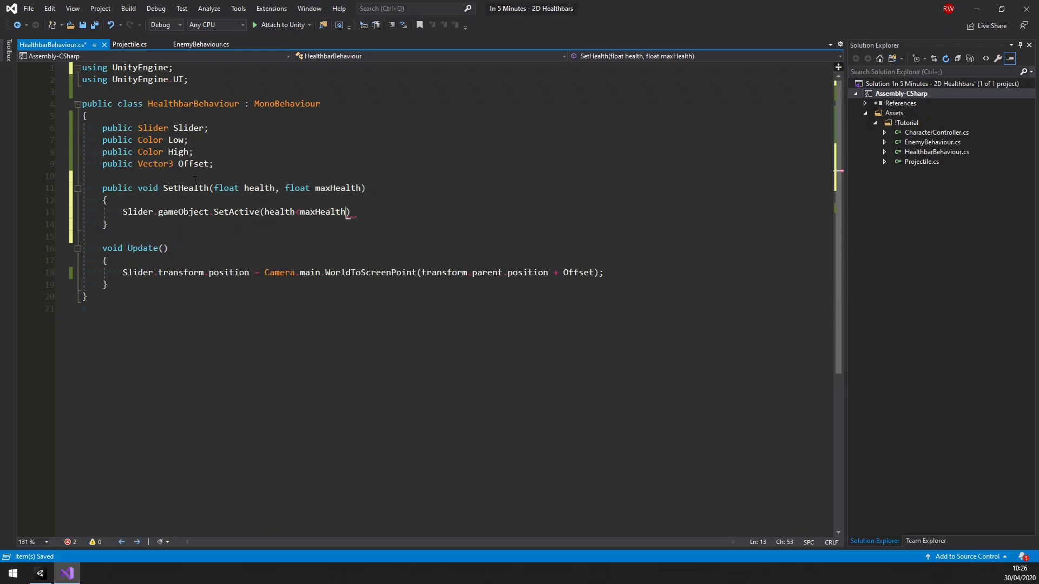
pyautogui.write(');')
pyautogui.press('Return')
pyautogui.write('sl')
# - Set Slider.value to health and Slider.maxValue to maxHealth
pyautogui.press('Tab')
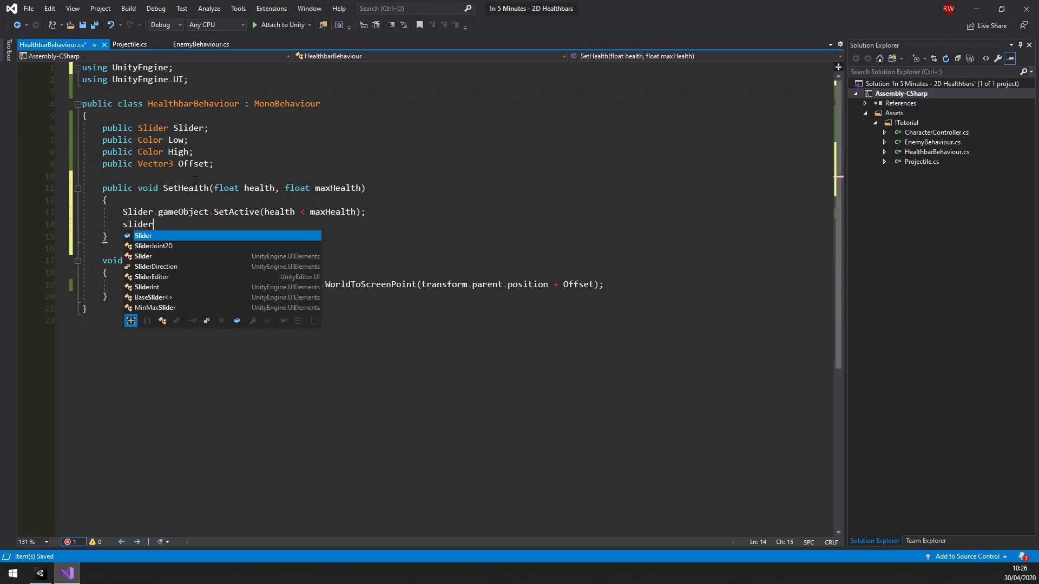
pyautogui.write('.value = ')
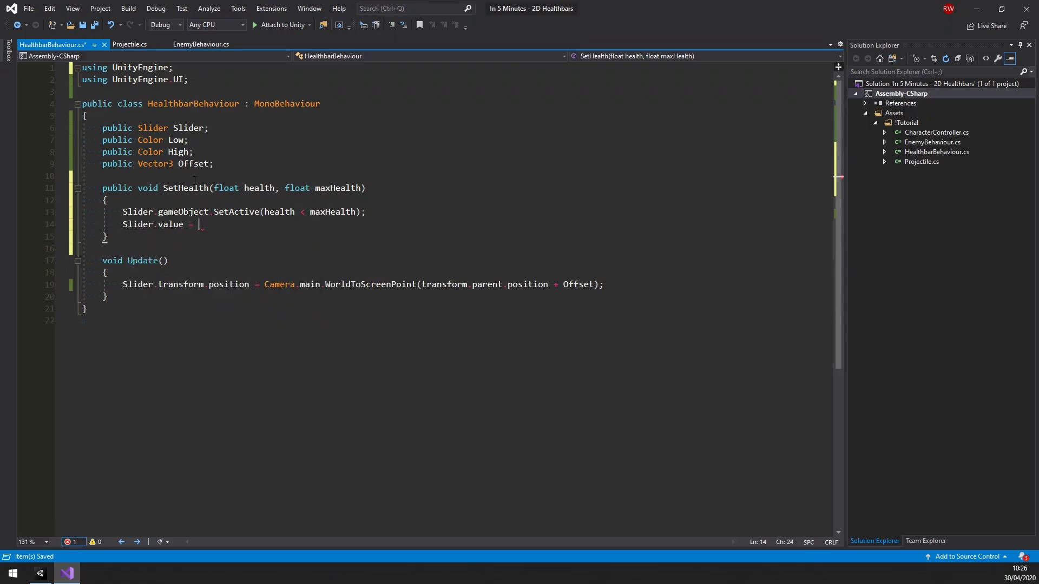
pyautogui.write('hea')
pyautogui.press('Tab')
pyautogui.write(';')
pyautogui.press('Return')
pyautogui.write('slid')
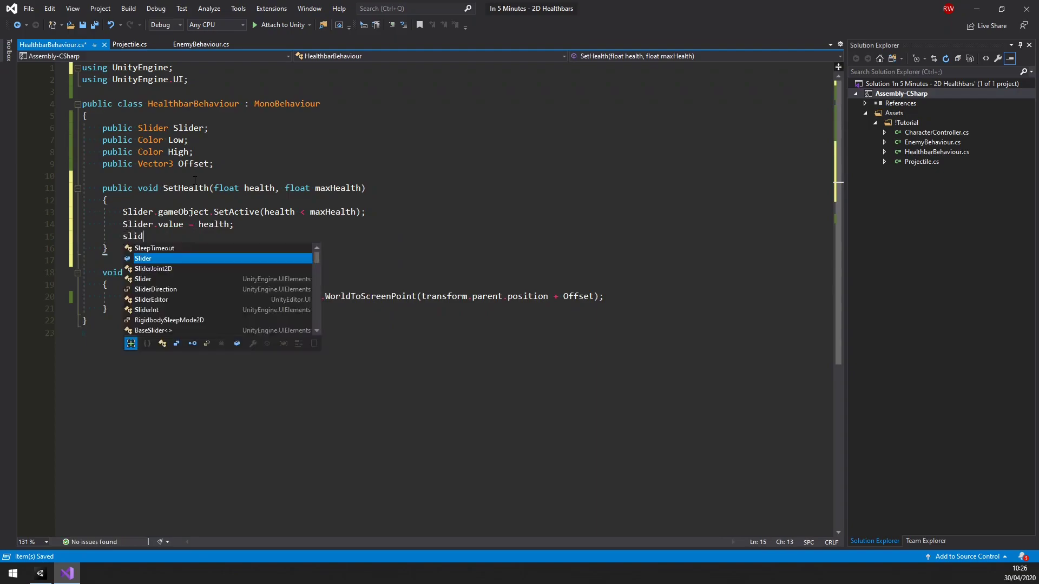
pyautogui.press('Tab')
pyautogui.write('.max')
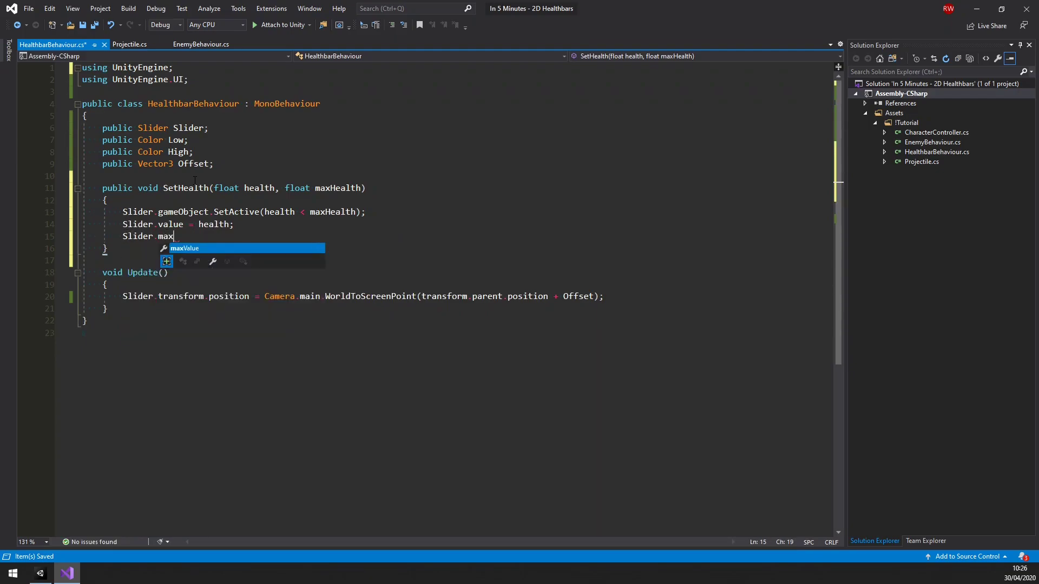
pyautogui.press('Tab')
pyautogui.write('max')
pyautogui.press('Tab')
pyautogui.write(';')
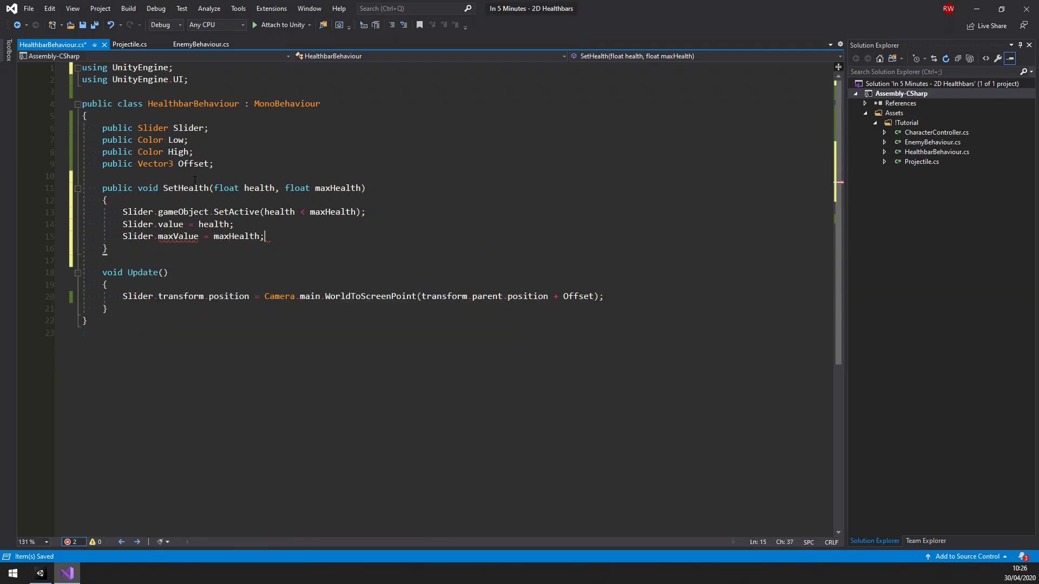
pyautogui.press('Return')
pyautogui.press('Return')
pyautogui.write('Sli')
# - Tint the fillRect Image with Color.Lerp(Low, High, normalizedValue) and save
pyautogui.press('Tab')
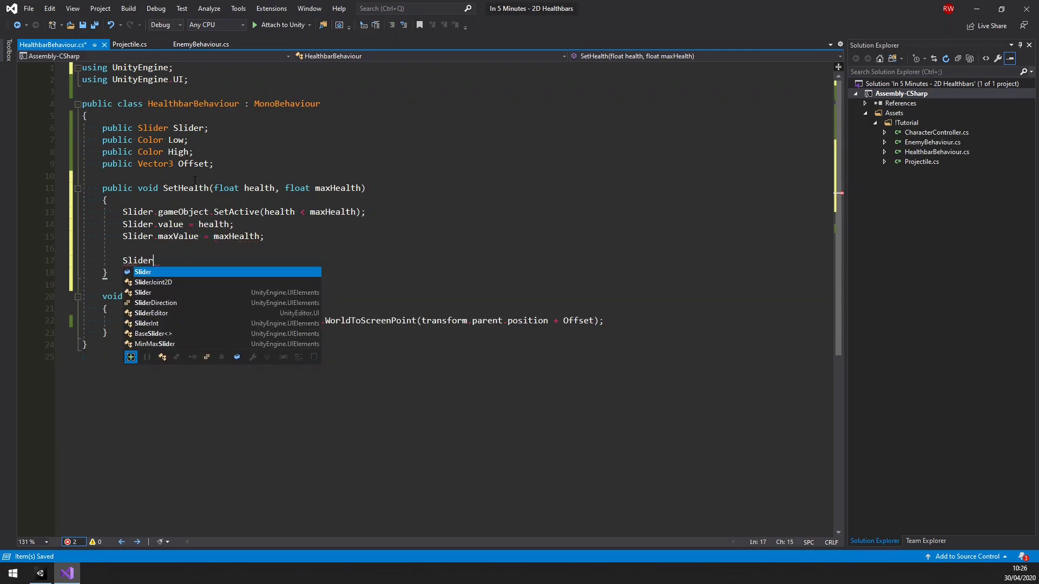
pyautogui.write('.fil')
pyautogui.press('Tab')
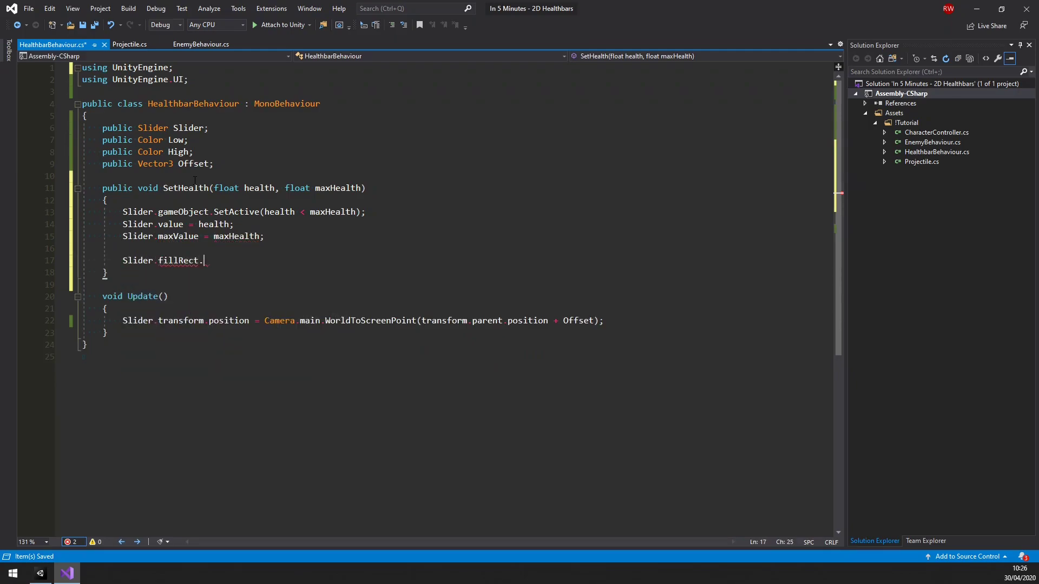
pyautogui.write('.getm')
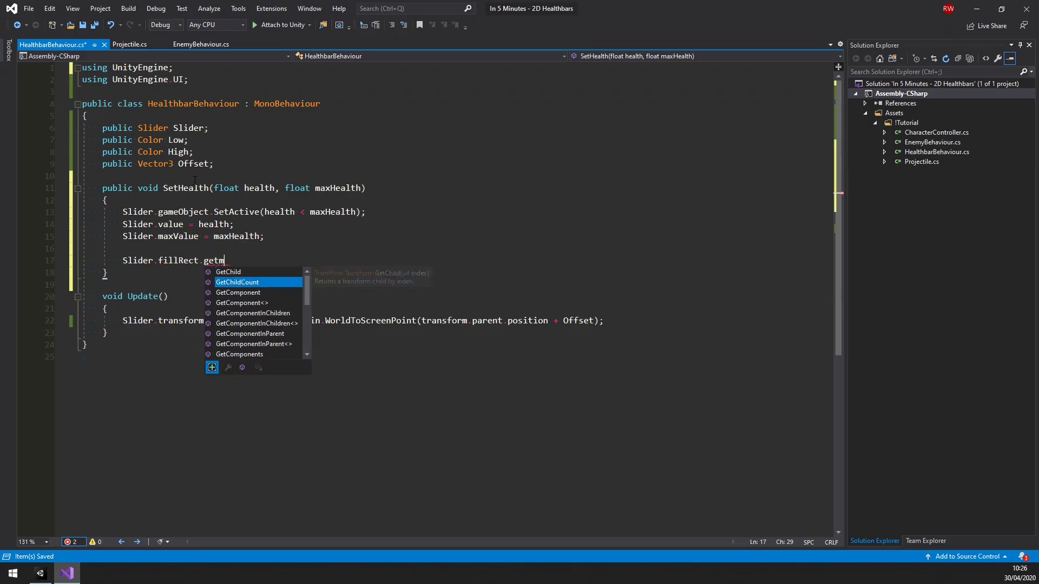
pyautogui.press('BackSpace')
pyautogui.press('Down')
pyautogui.press('Down')
pyautogui.press('Down')
pyautogui.press('Tab')
pyautogui.write('<I')
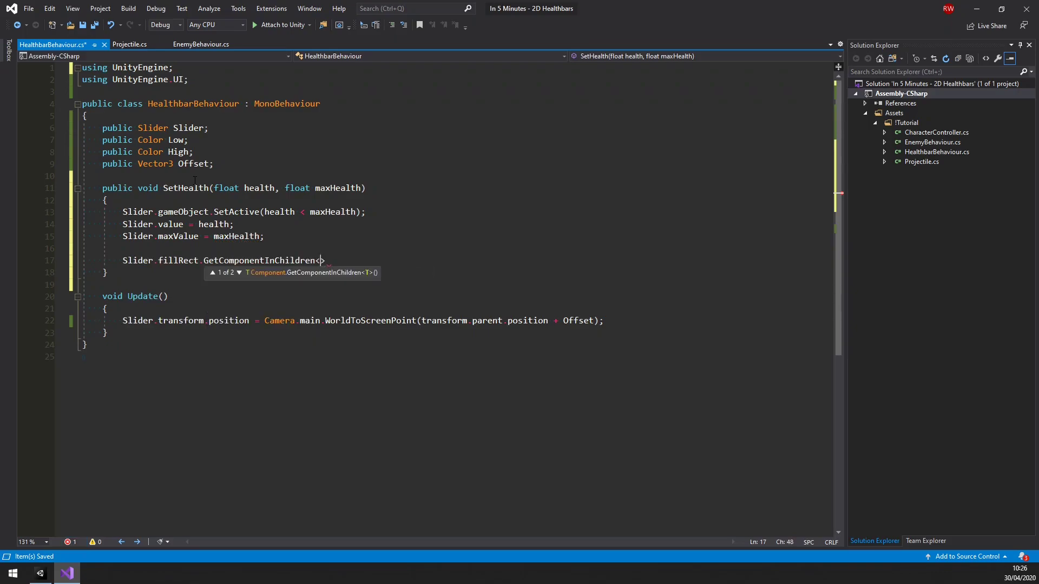
pyautogui.write('mage')
pyautogui.press('Tab')
pyautogui.write('>')
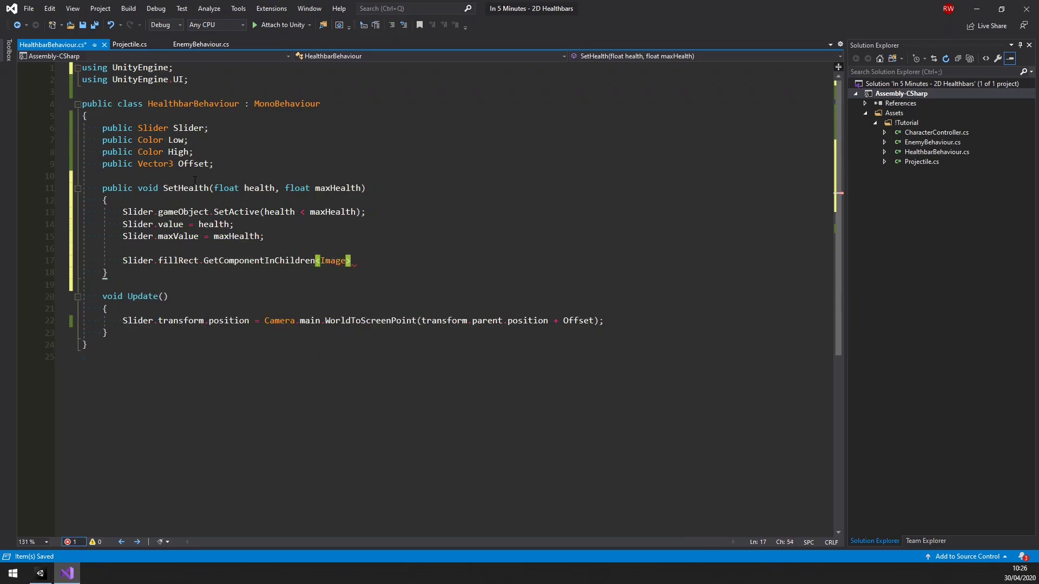
pyautogui.write('().colo')
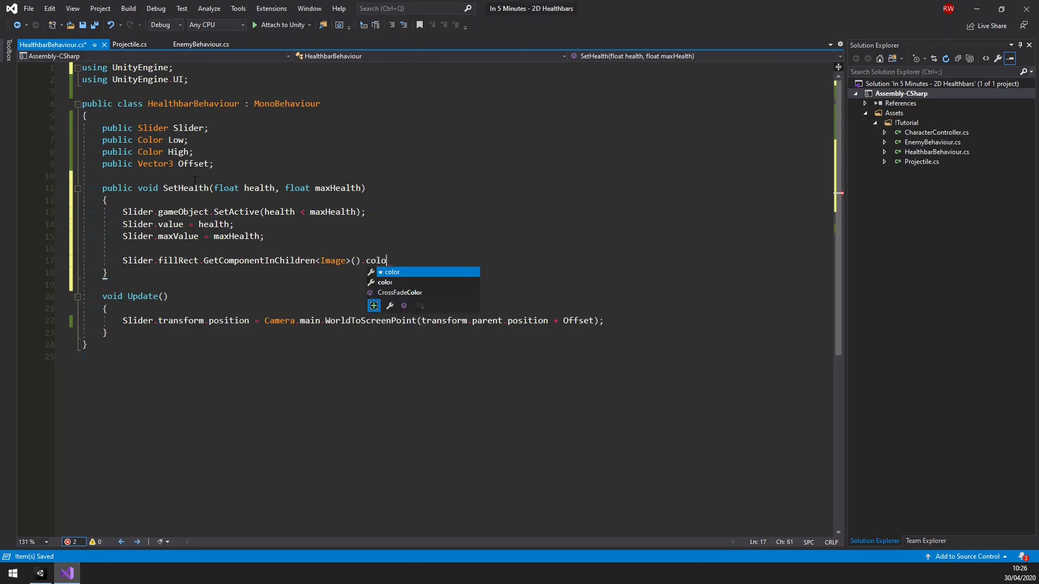
pyautogui.write('r = C')
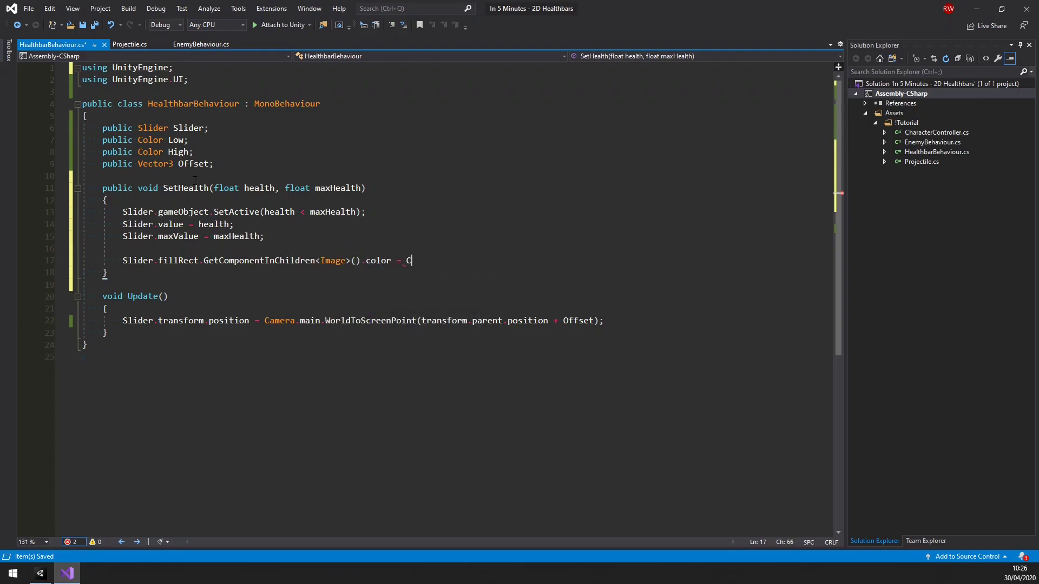
pyautogui.write('olor.Lerp')
pyautogui.write('(Low,H')
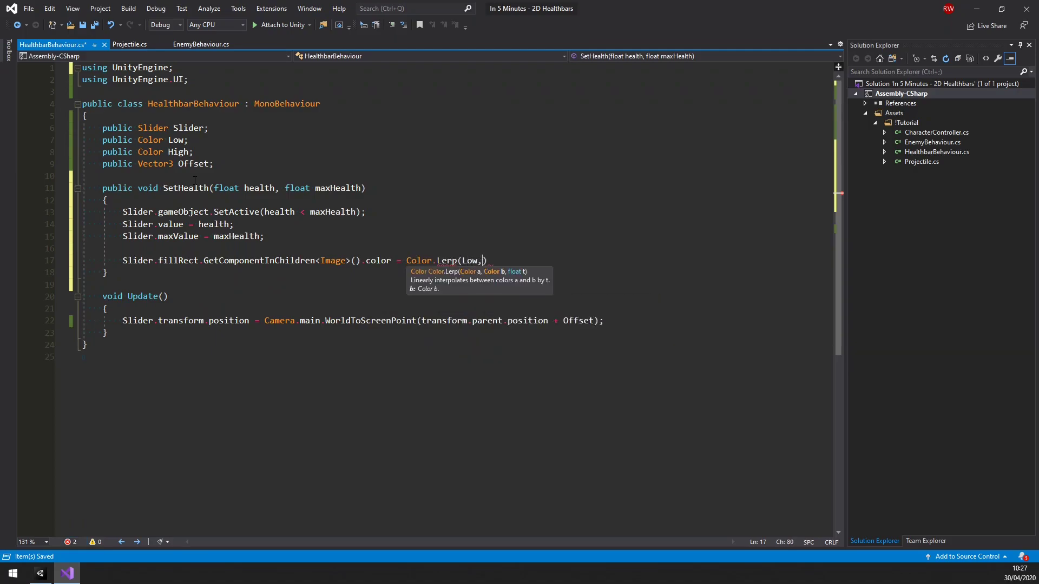
pyautogui.write('igh,')
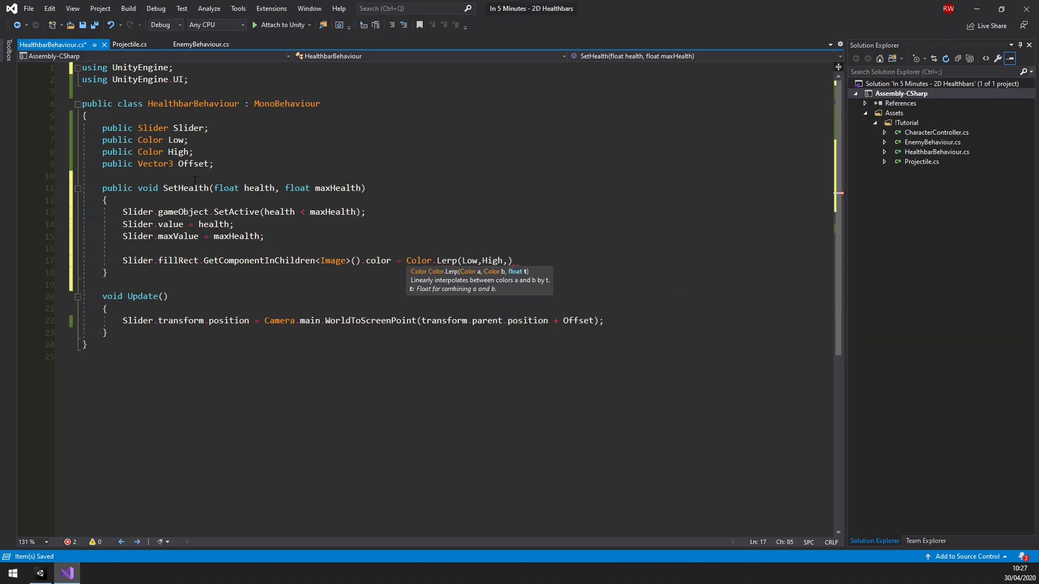
pyautogui.write('Slider.nor')
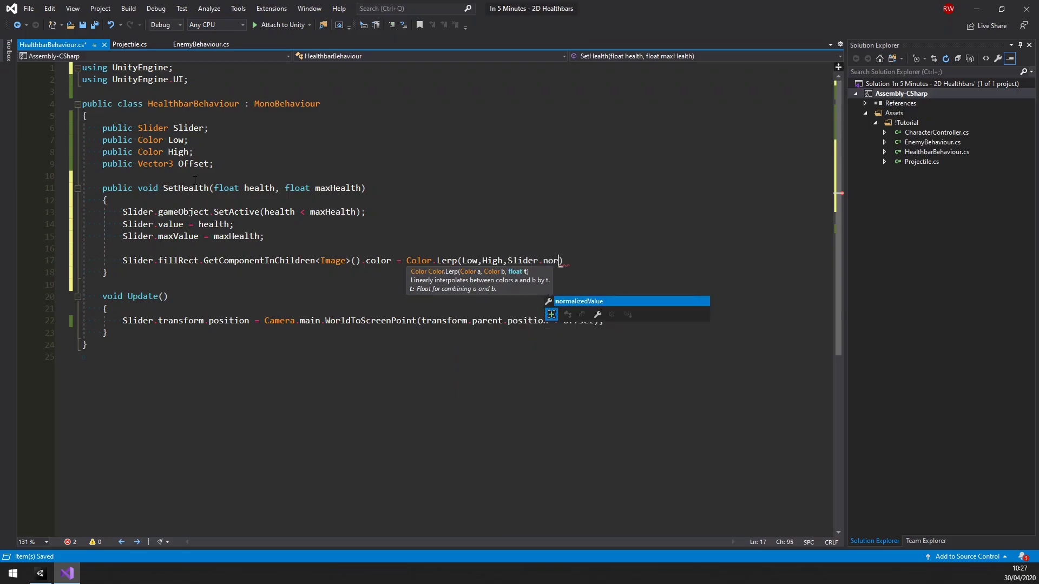
pyautogui.press('Tab')
pyautogui.press('End')
pyautogui.write(';')
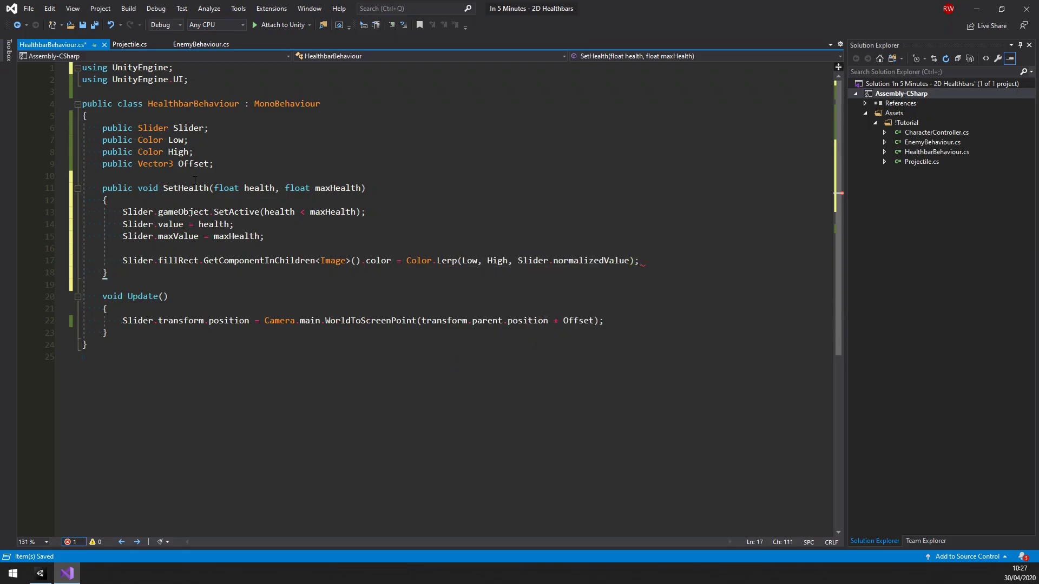
pyautogui.hotkey('ctrl', 's')
pyautogui.hotkey('alt', 'Tab')
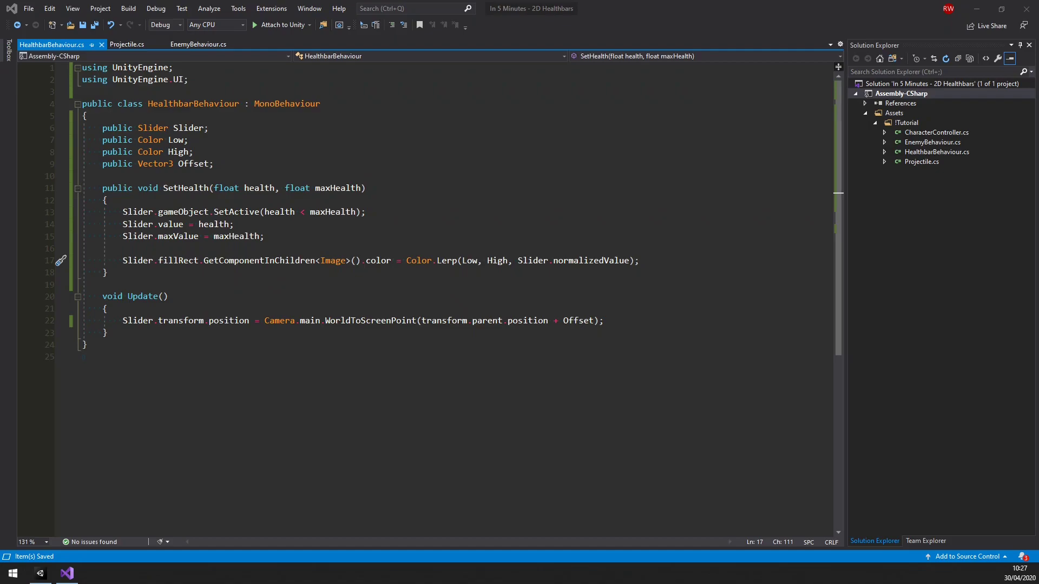
# - Open EnemyBehaviour and add a 'public HealthbarBehaviour Healthbar;' field
pyautogui.doubleClick(933, 143)
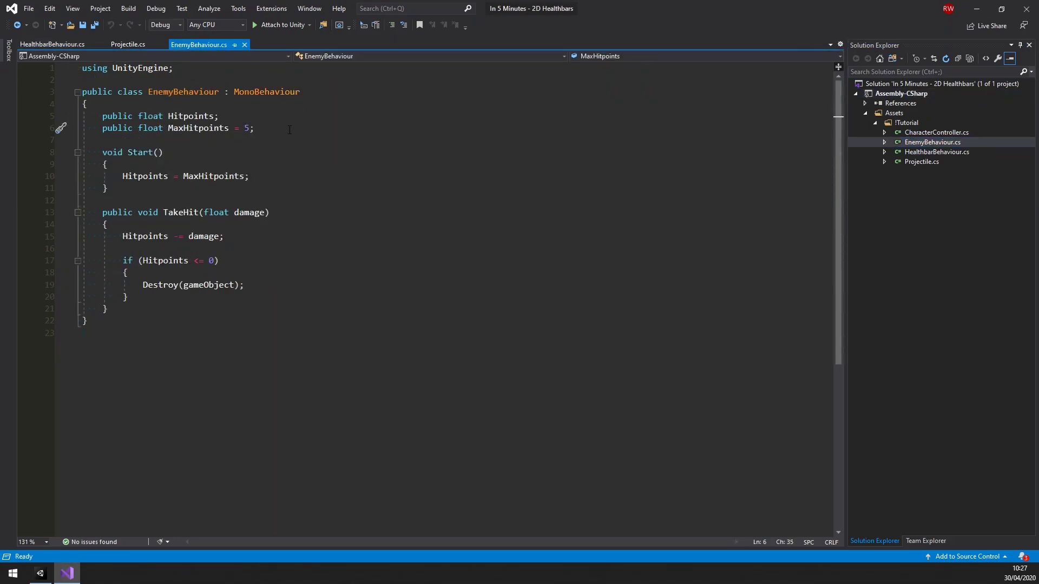
pyautogui.press('Return')
pyautogui.write('public HealthbarBehaviour')
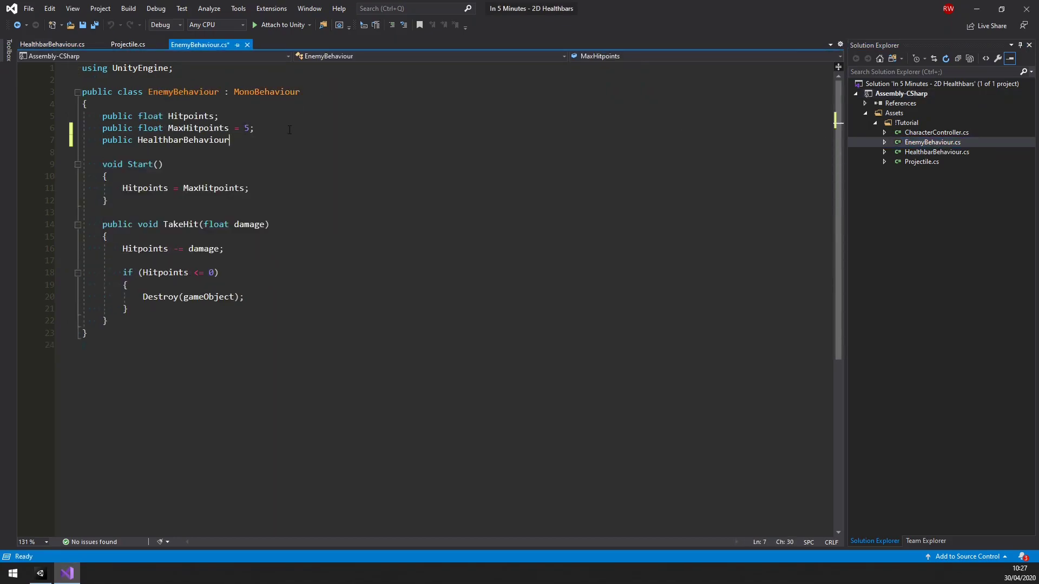
pyautogui.write(' heal')
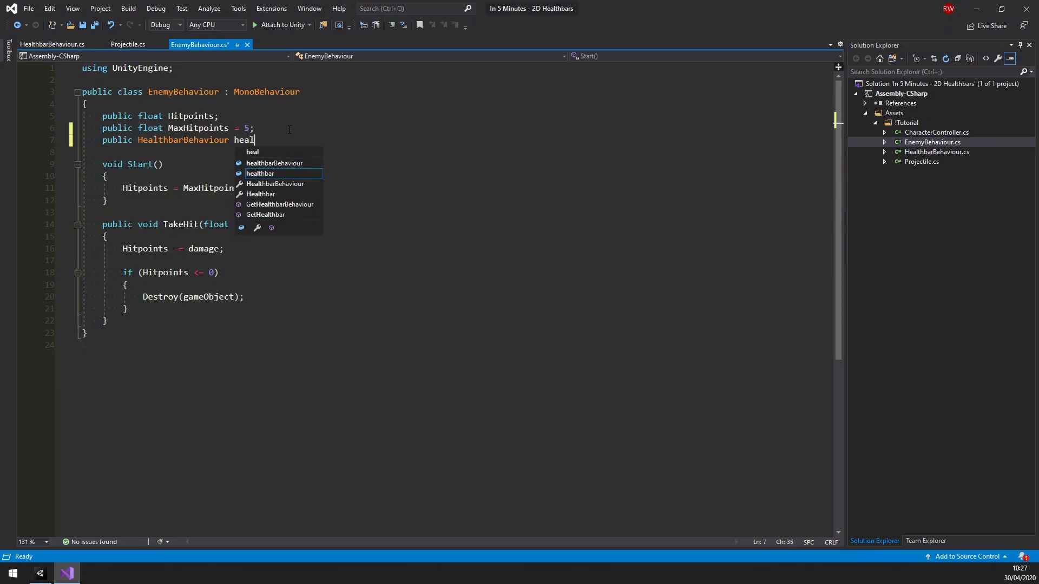
pyautogui.press('Down')
pyautogui.press('Down')
pyautogui.press('Down')
pyautogui.press('Tab')
pyautogui.write(';')
pyautogui.press('Return')
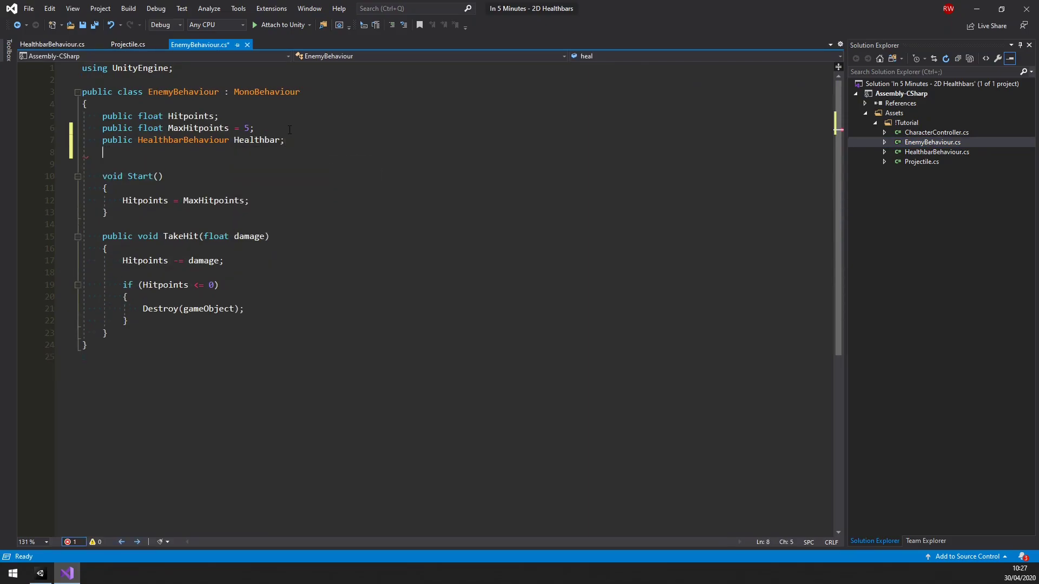
# - Call Healthbar.SetHealth(Hitpoints, MaxHitpoints) in Start and TakeHit, then save
pyautogui.click(261, 201)
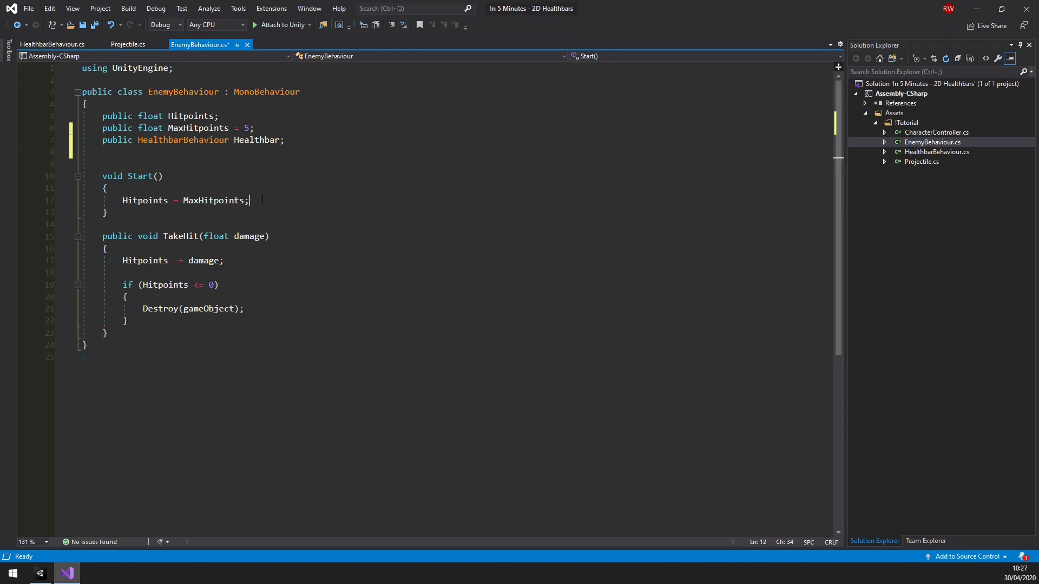
pyautogui.press('Return')
pyautogui.write('Healthbar.SetHealth')
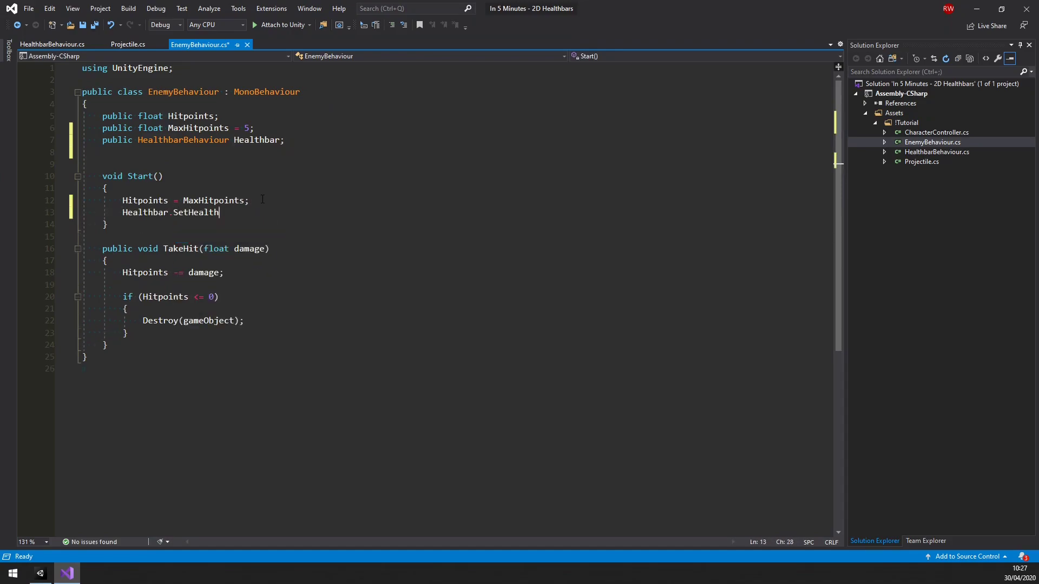
pyautogui.write('(hit')
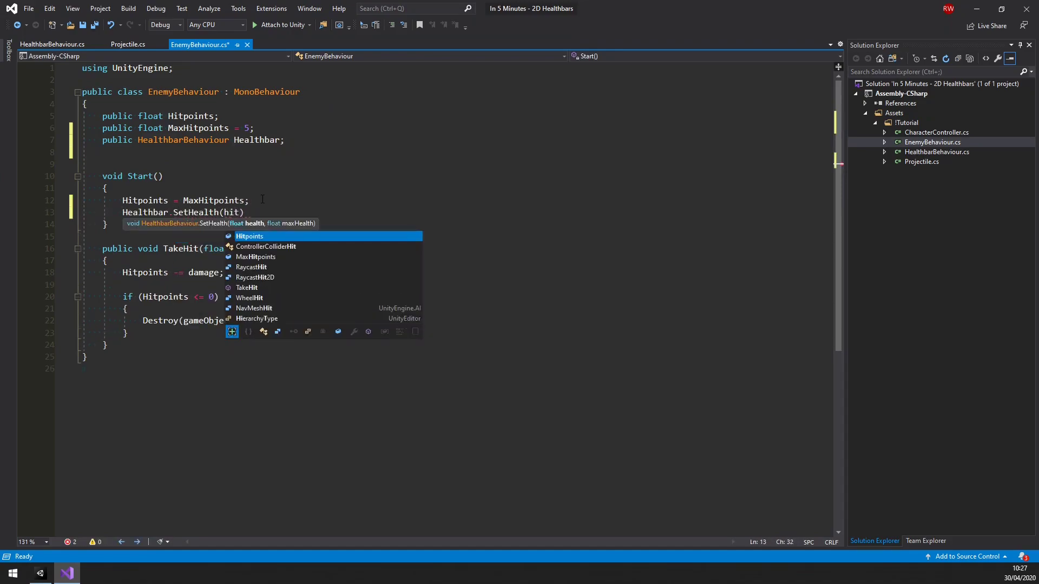
pyautogui.press('Tab')
pyautogui.write(',maxh')
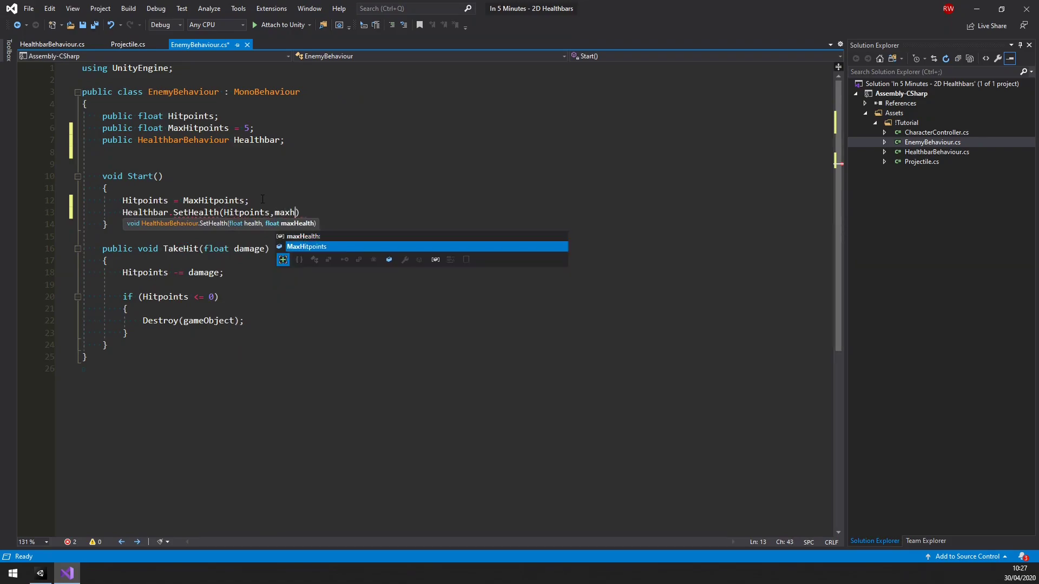
pyautogui.press('Tab')
pyautogui.write(');')
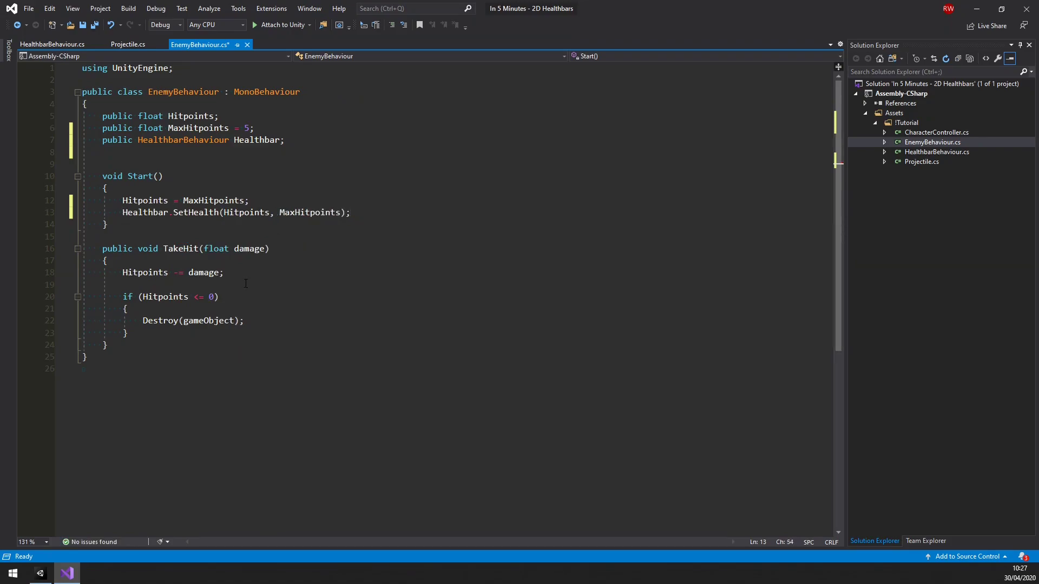
pyautogui.write('Healthbar.SetHealth(Hitpoints, MaxHitpoints);')
pyautogui.hotkey('ctrl', 's')
pyautogui.hotkey('alt', 'Tab')
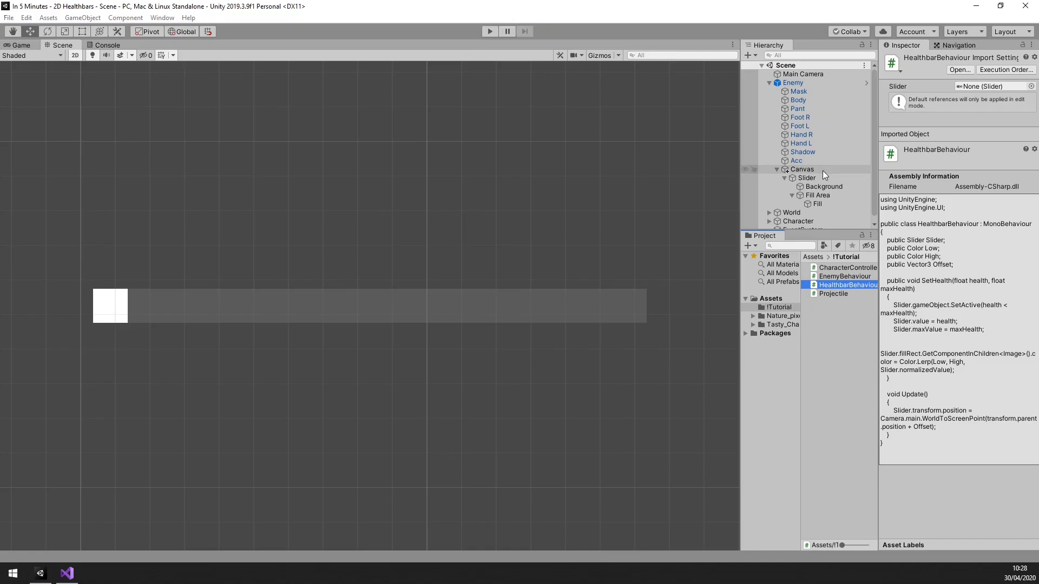
# - Attach HealthbarBehaviour to the Canvas and assign the Slider to its field
pyautogui.click(822, 170)
pyautogui.moveTo(958, 411); pyautogui.dragTo(959, 416)
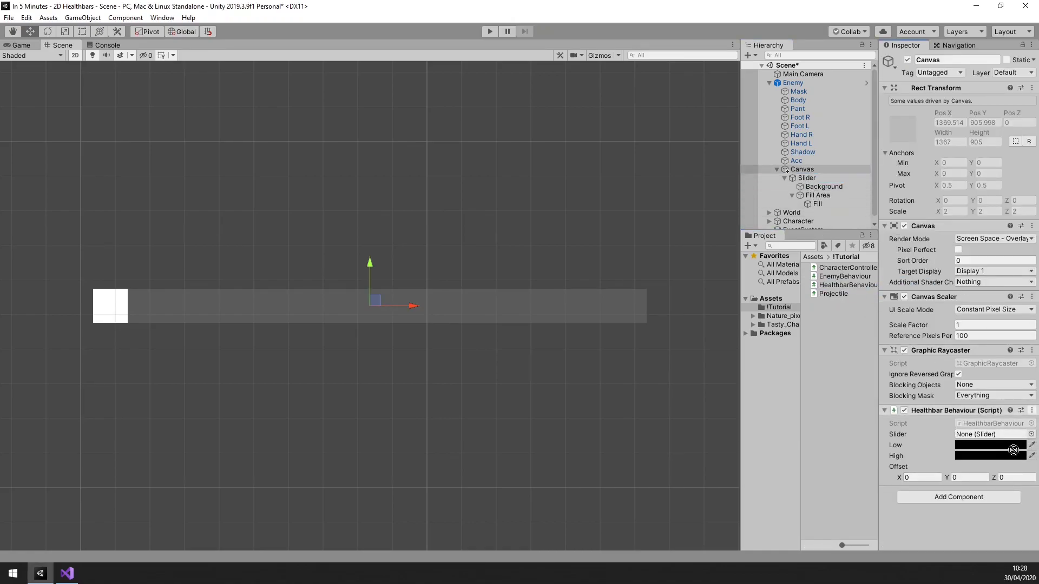
pyautogui.moveTo(805, 176); pyautogui.dragTo(987, 434)
# - Set the Low colour to bright red and High to opaque bright green
pyautogui.click(987, 445)
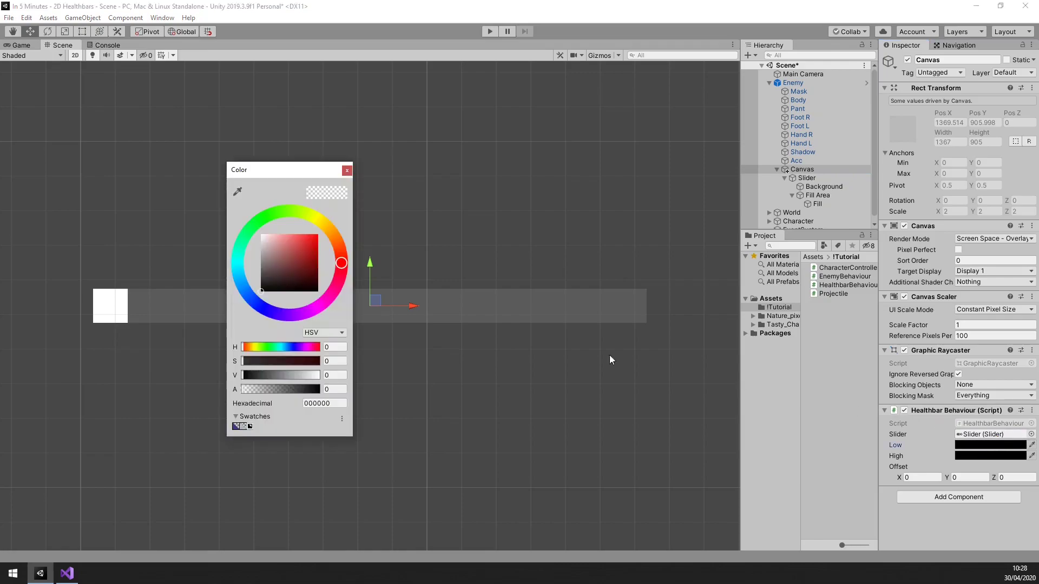
pyautogui.moveTo(341, 262); pyautogui.dragTo(342, 266)
pyautogui.click(319, 235)
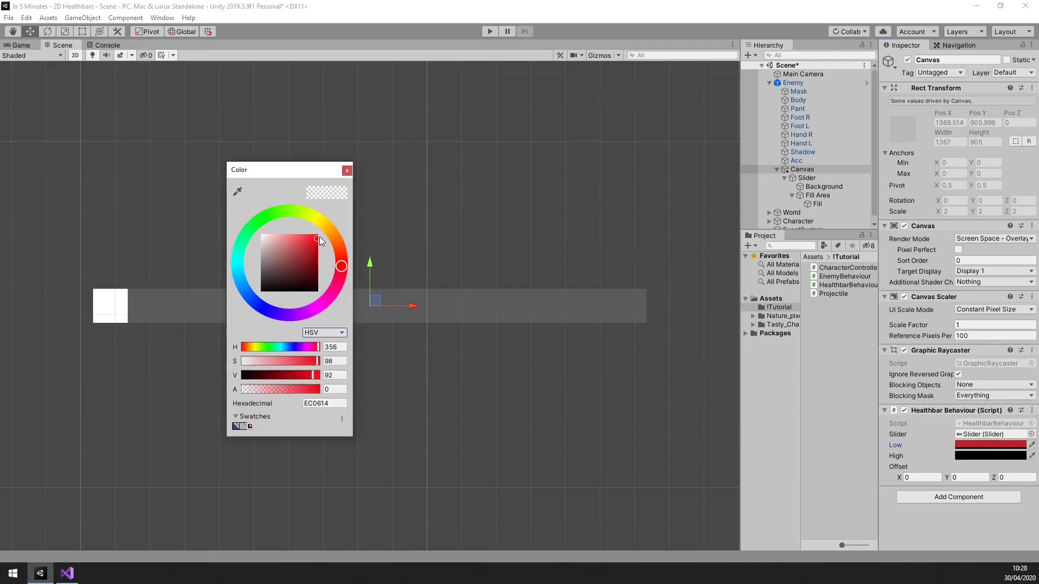
pyautogui.write('100')
pyautogui.click(990, 456)
pyautogui.click(276, 213)
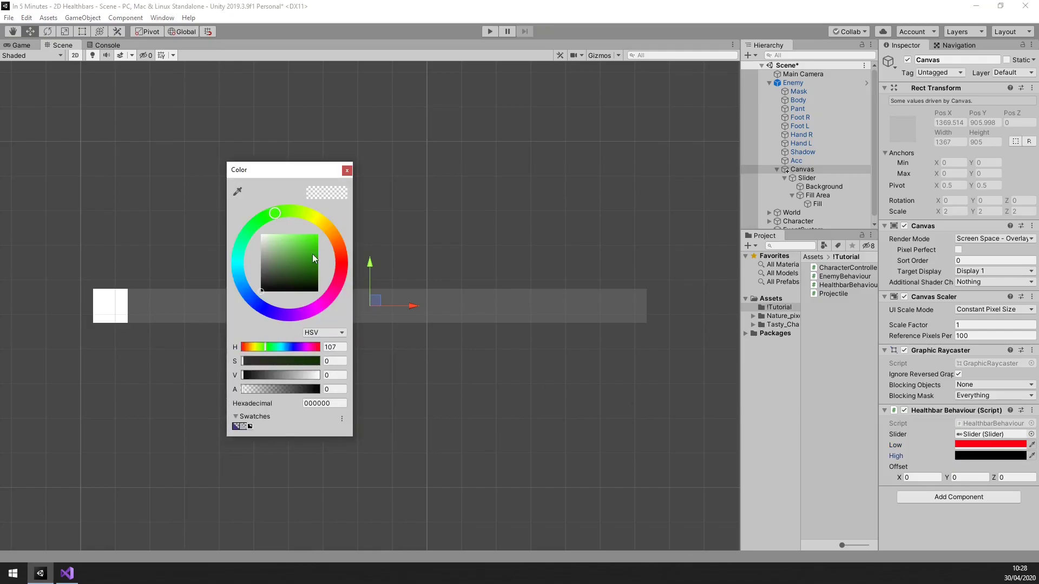
pyautogui.click(317, 236)
pyautogui.moveTo(266, 388); pyautogui.dragTo(361, 388)
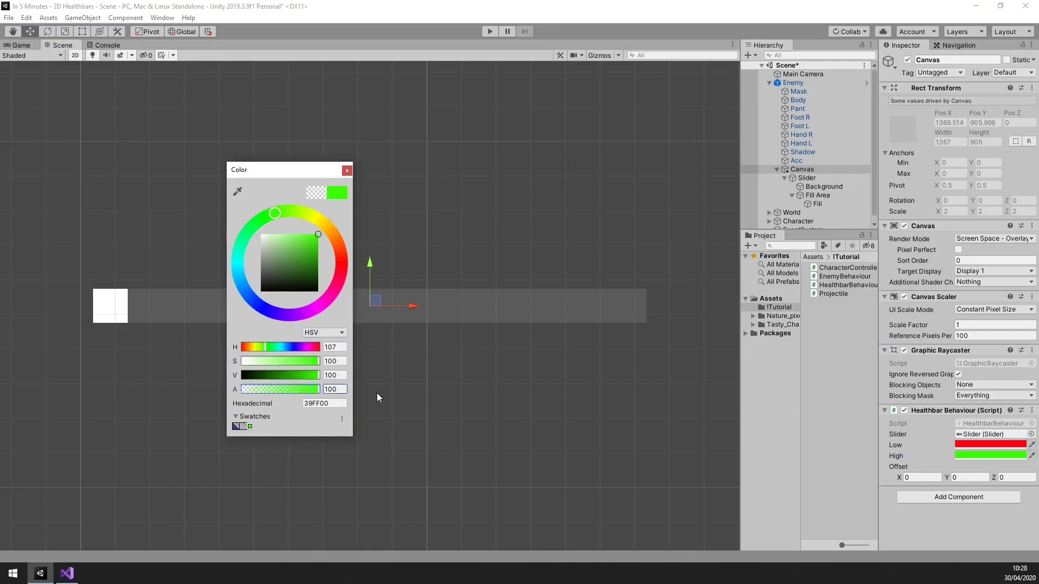
# - Link the Canvas to the Enemy's Healthbar slot and start Play mode
pyautogui.click(793, 82)
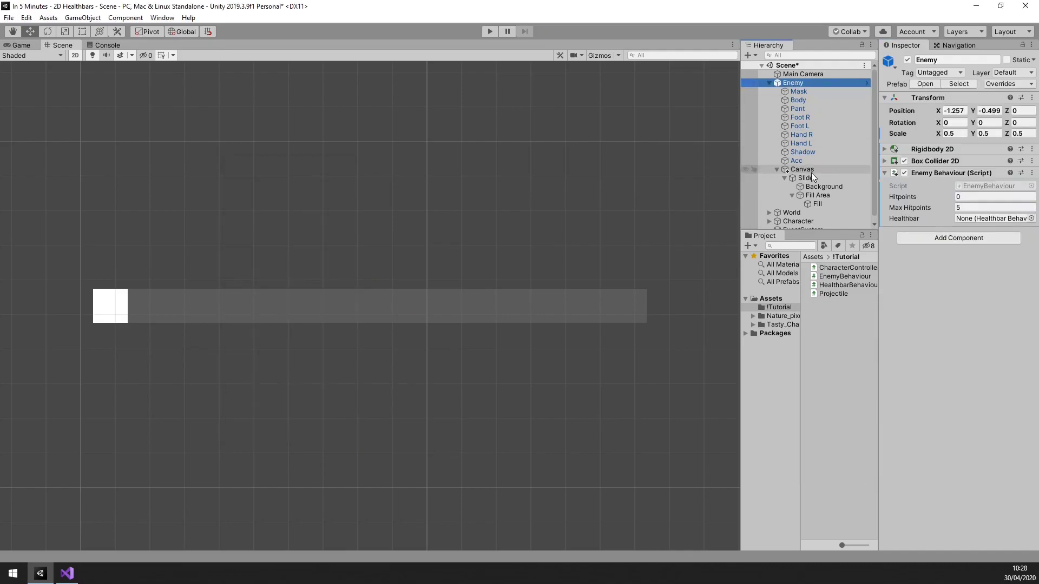
pyautogui.moveTo(804, 169); pyautogui.dragTo(982, 218)
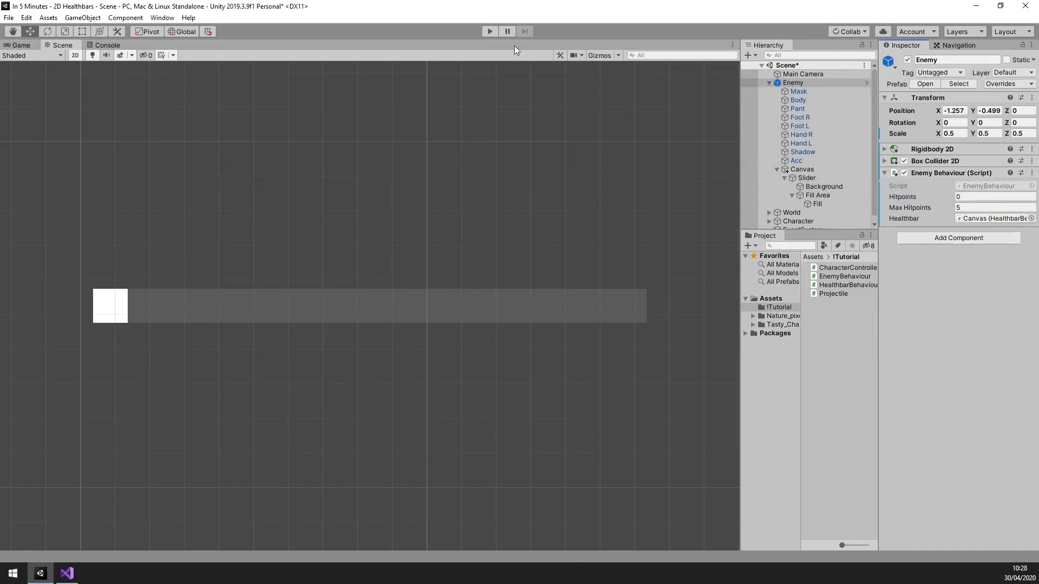
pyautogui.click(488, 32)
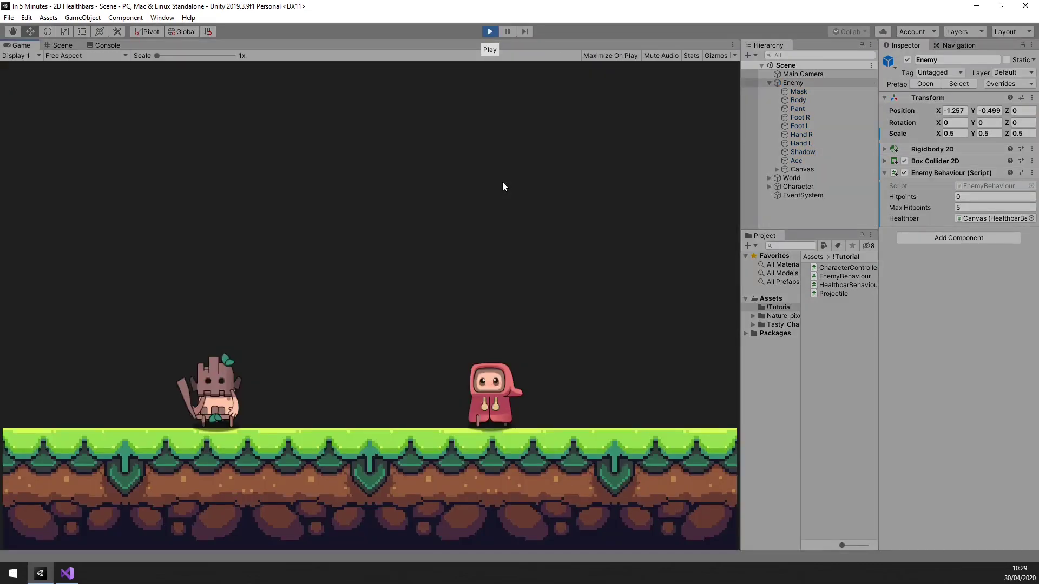
# - Walk left toward the enemy and shoot it with Space until it is destroyed
pyautogui.press('Left')
pyautogui.press('space')
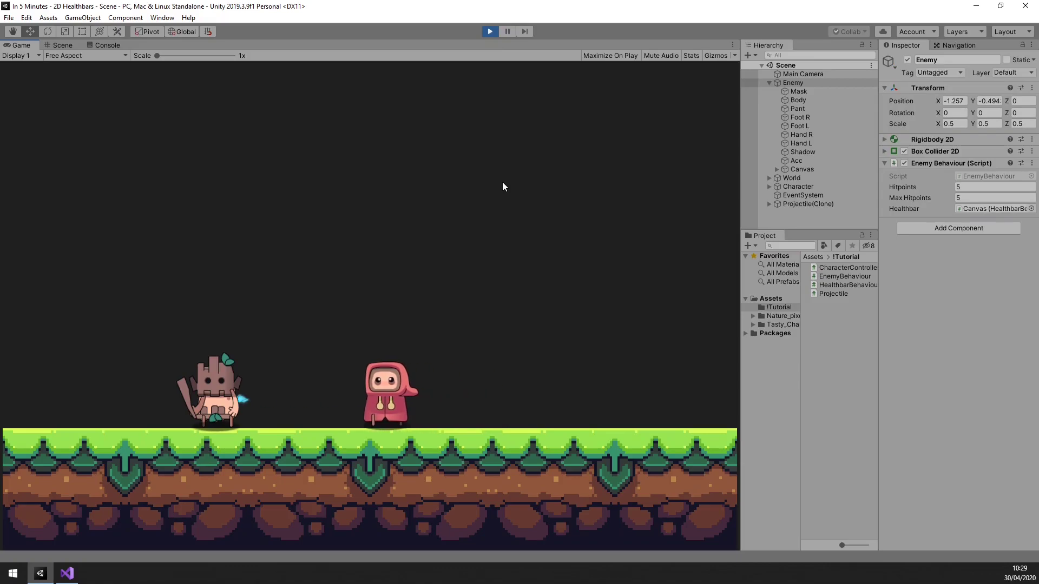
pyautogui.press('Left')
pyautogui.press('space')
pyautogui.press('space')
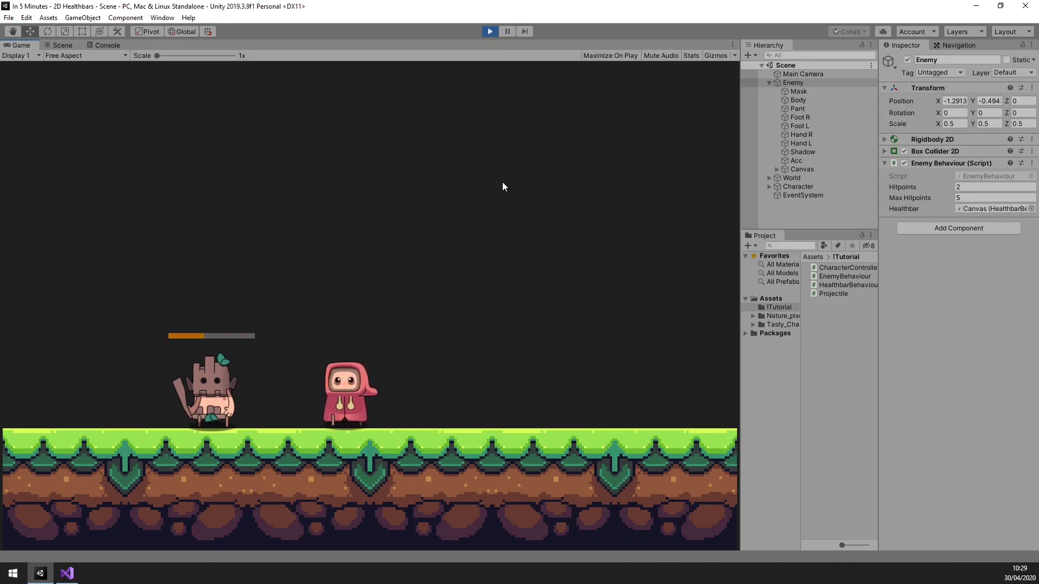
pyautogui.press('space')
pyautogui.press('space')
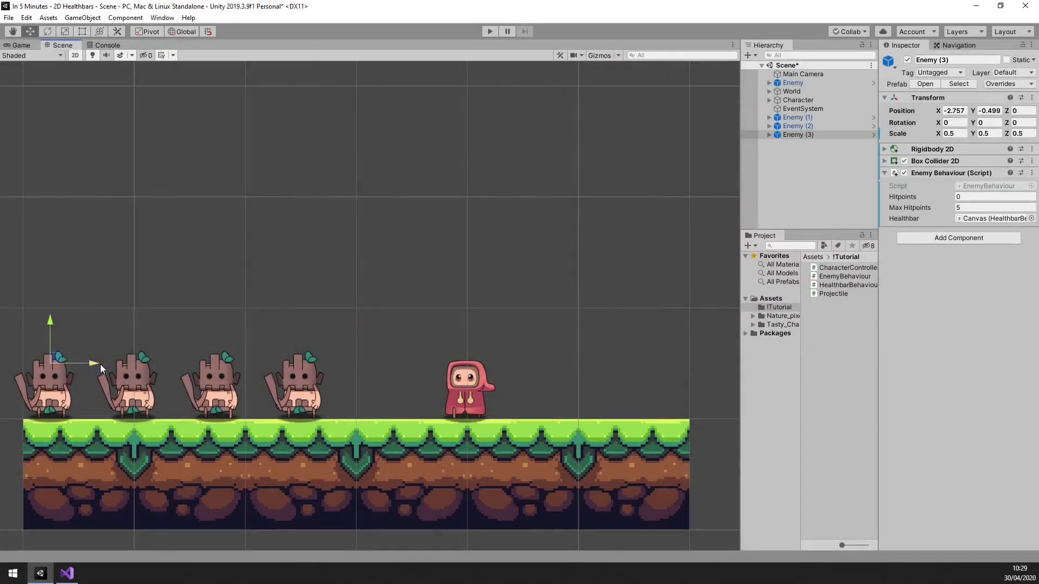
# - Duplicate the enemy as Enemy (4), place it on the right, and set Rotation Y to -180
pyautogui.hotkey('ctrl', 'd')
pyautogui.moveTo(105, 363); pyautogui.dragTo(704, 392)
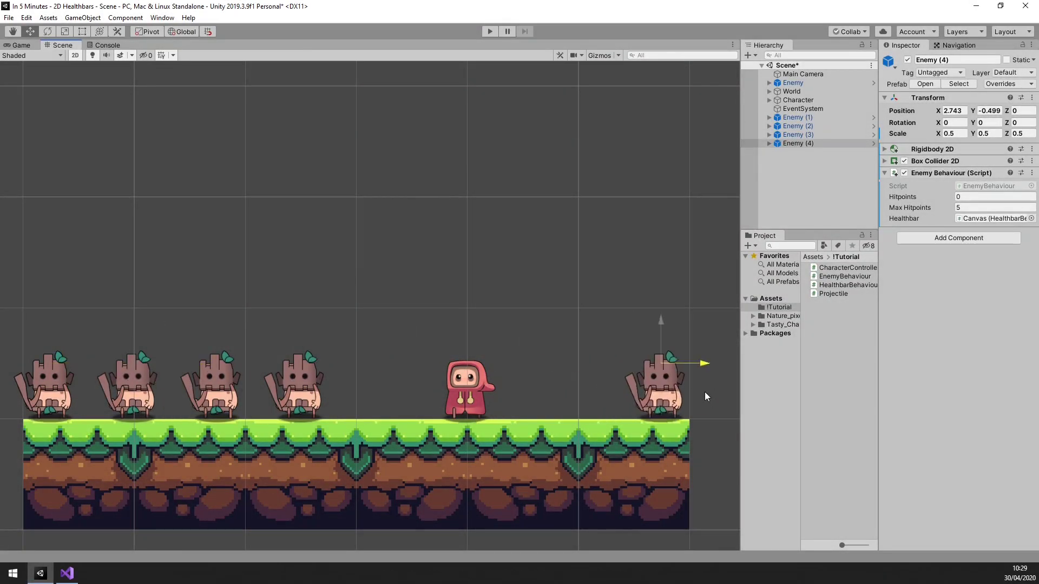
pyautogui.click(984, 122)
pyautogui.write('180')
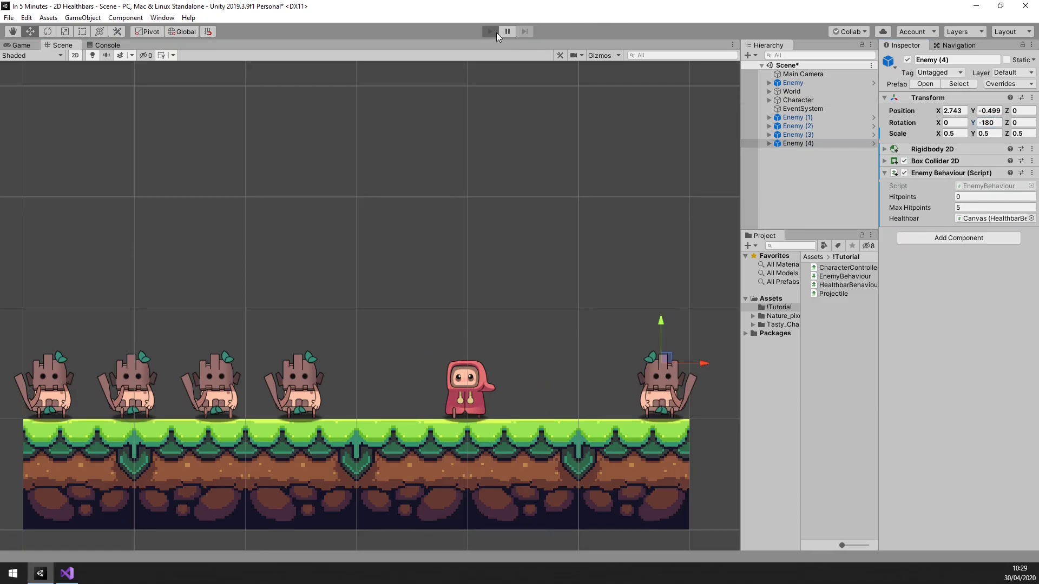
# - Play the scene and shoot the right-hand enemy, then every enemy on the left
pyautogui.click(489, 31)
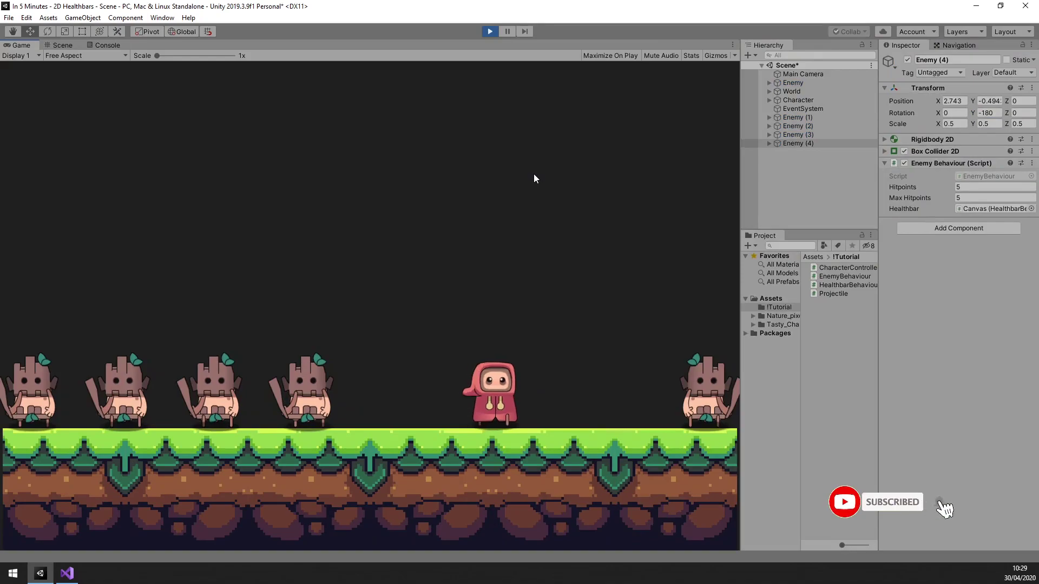
pyautogui.press('Right')
pyautogui.press('space')
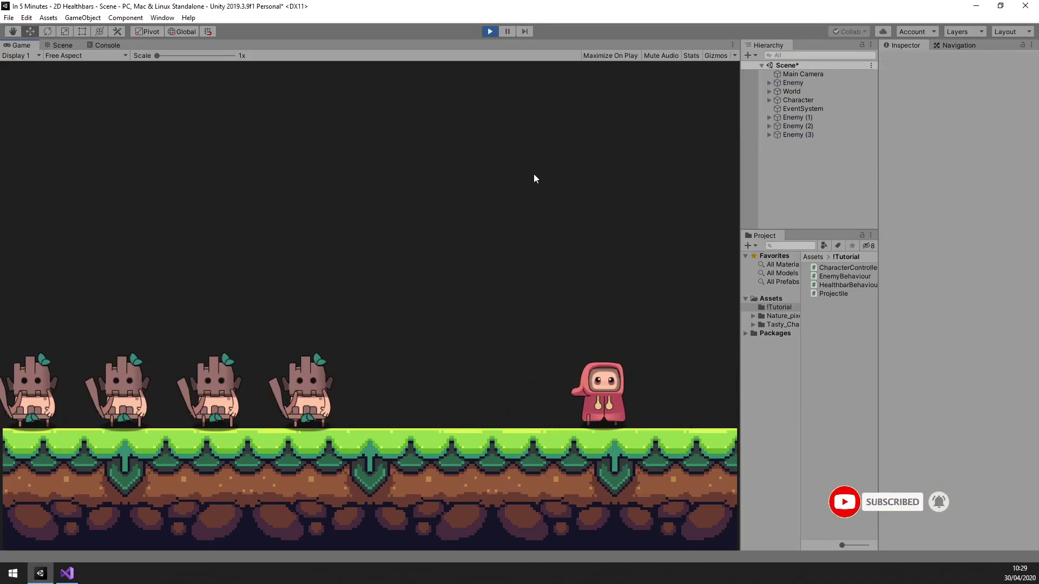
pyautogui.press('Left')
pyautogui.press('space')
pyautogui.press('space')
pyautogui.press('space')
pyautogui.press('Left')
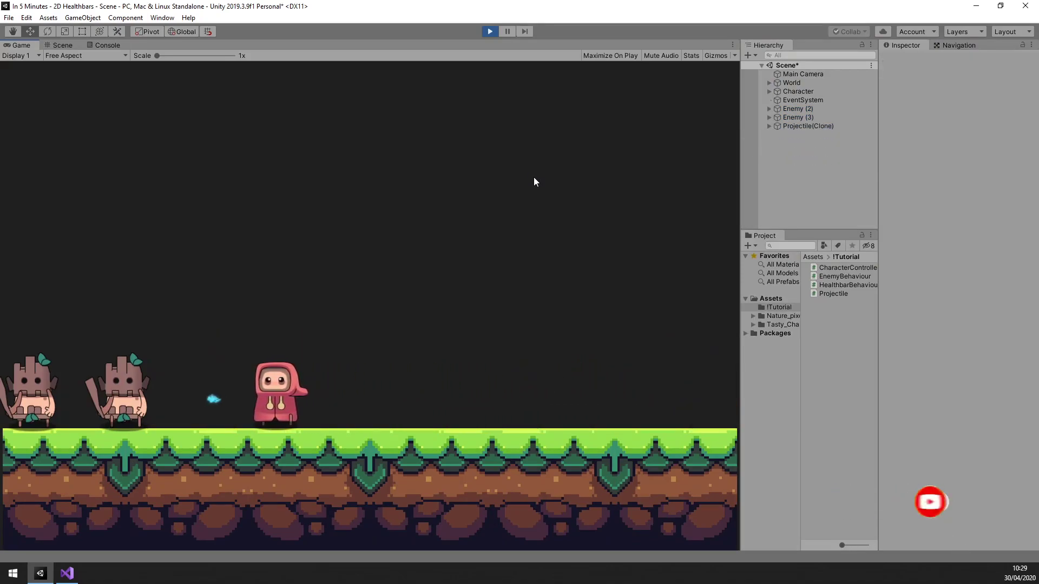
pyautogui.press('space')
pyautogui.press('space')
pyautogui.press('space')
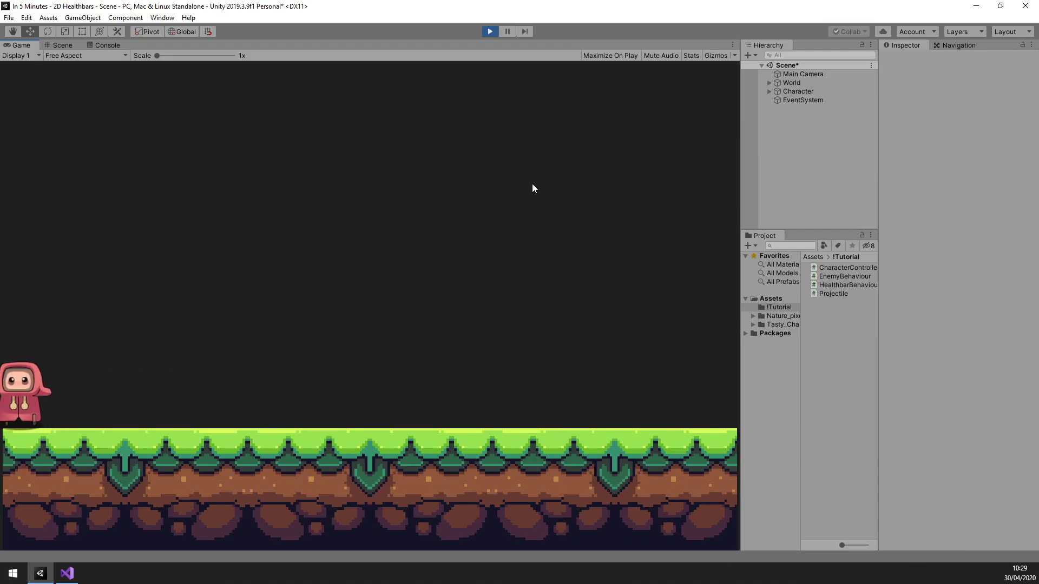